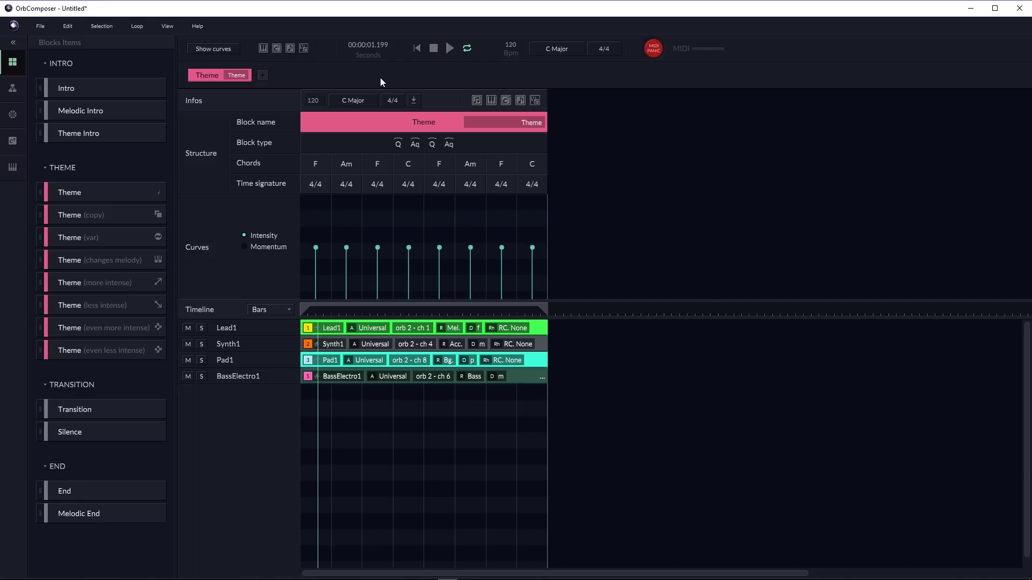
Play the existing theme briefly and create a new composition from the Electro music template.
click(449, 48)
key(ctrl+n)
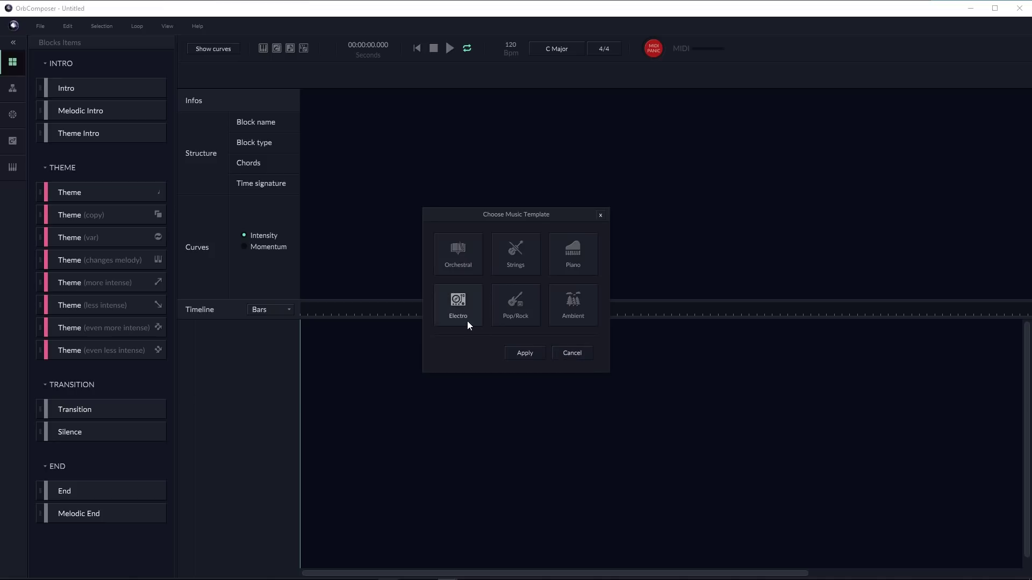
click(532, 355)
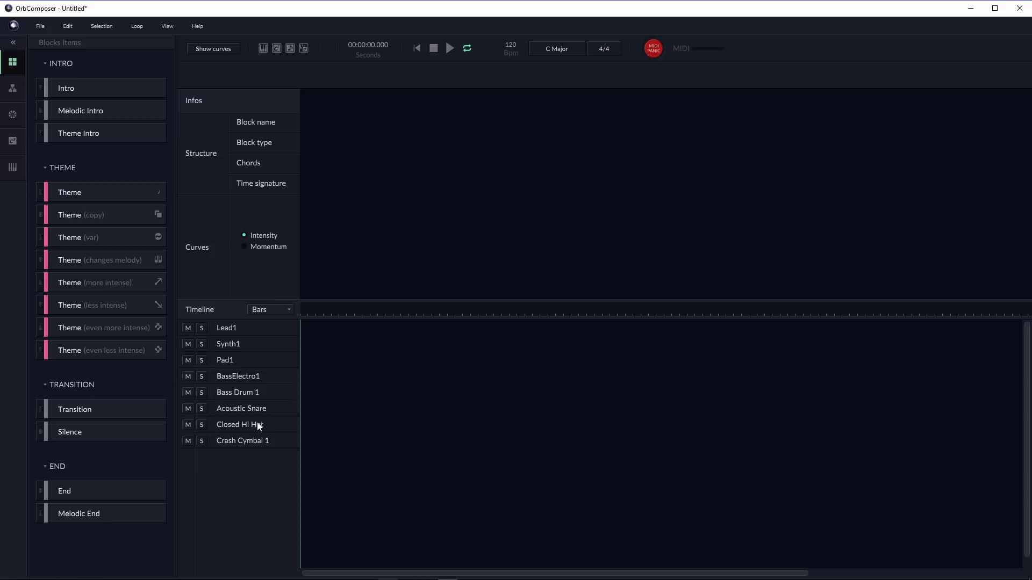
Delete the Bass Drum 1, Acoustic Snare, Closed Hi Hat and Crash Cymbal 1 tracks.
right_click(243, 397)
click(271, 389)
right_click(257, 394)
click(286, 386)
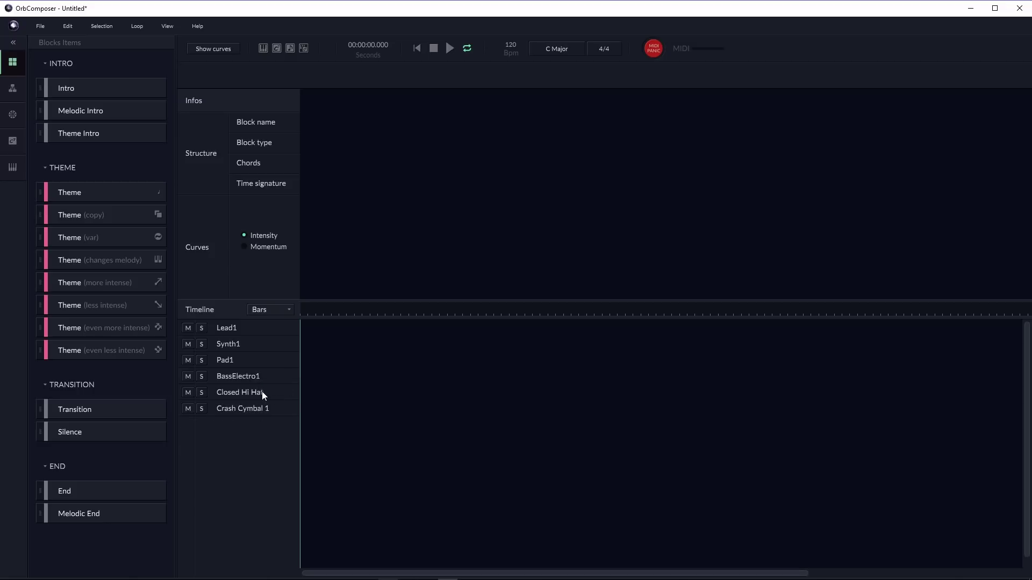
right_click(262, 395)
click(301, 387)
right_click(260, 398)
click(291, 388)
Add a Theme block to the composition and give it the eight-bar Q-Aq-Q-Aq structure with two bars per phrase.
drag(65, 190, 407, 160)
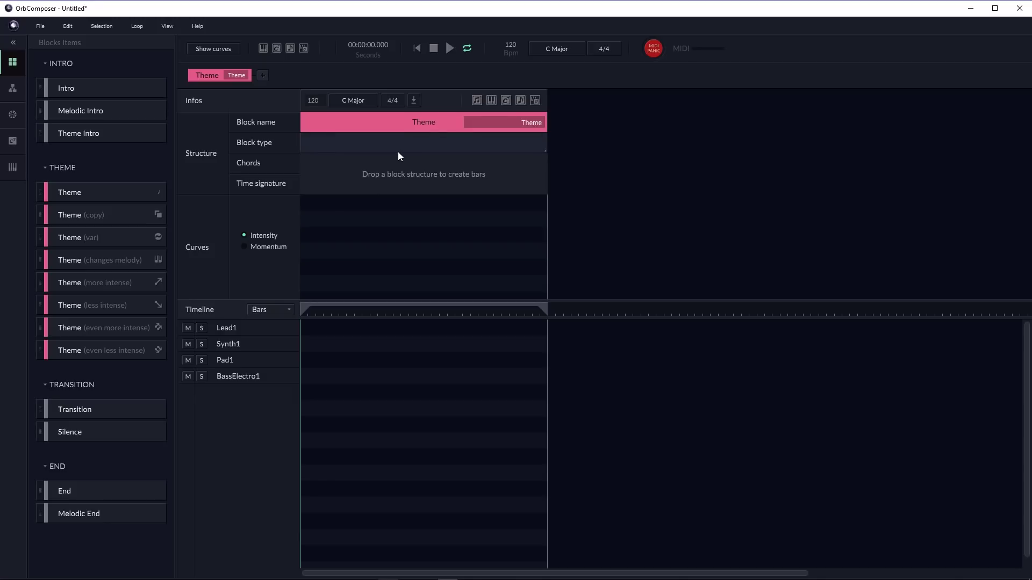
click(547, 51)
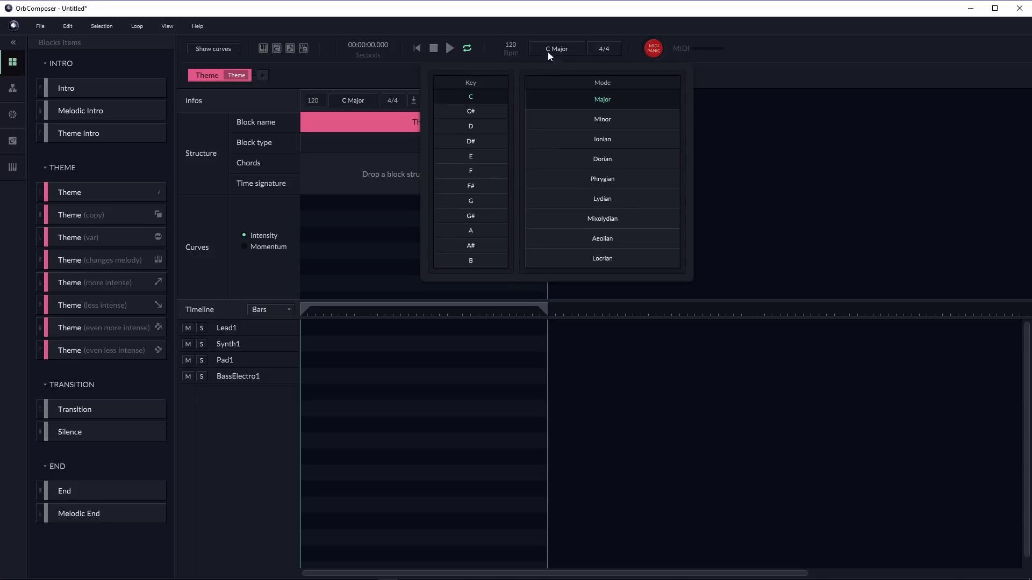
click(590, 48)
click(591, 49)
click(591, 48)
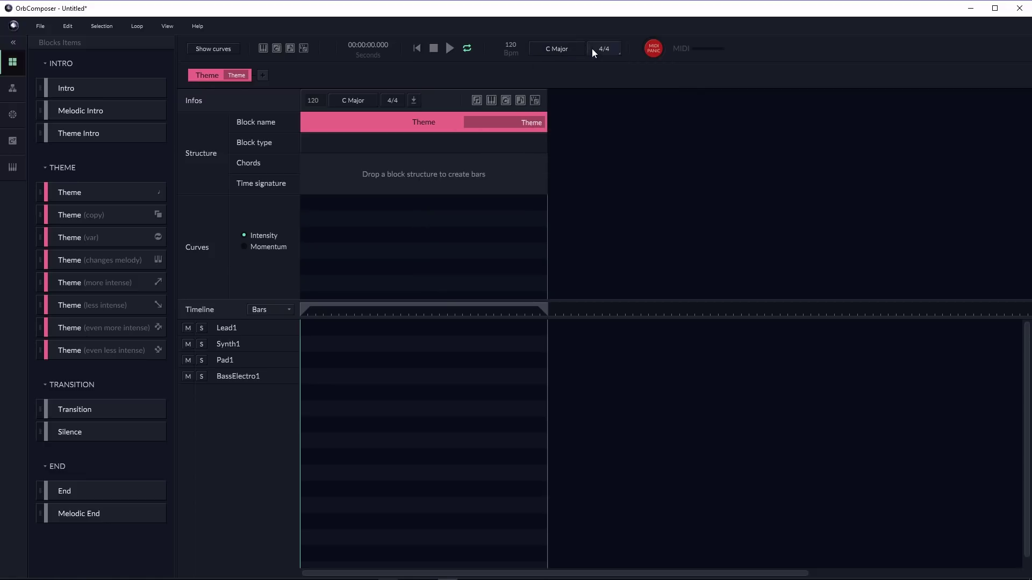
click(11, 94)
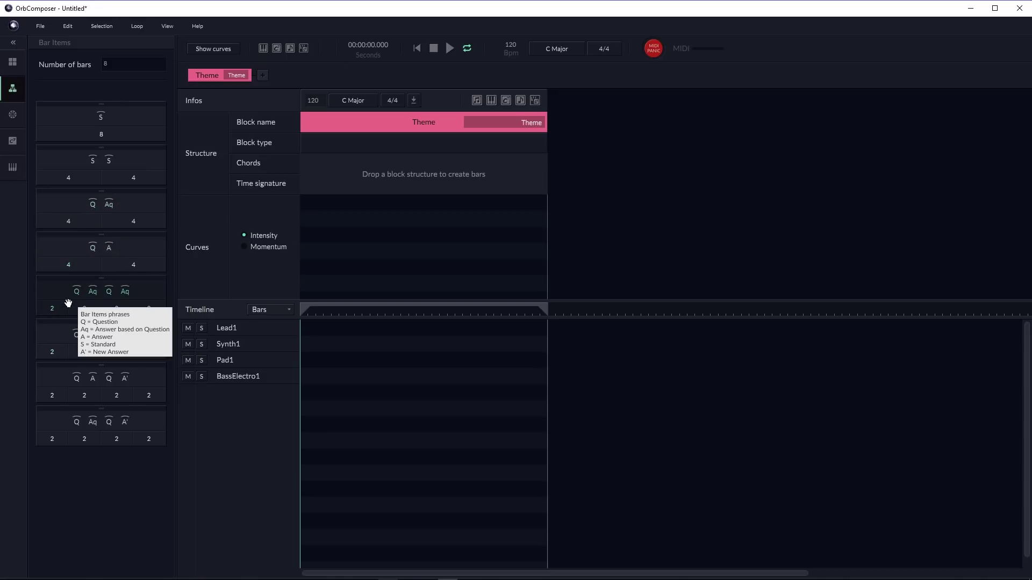
drag(76, 295, 380, 179)
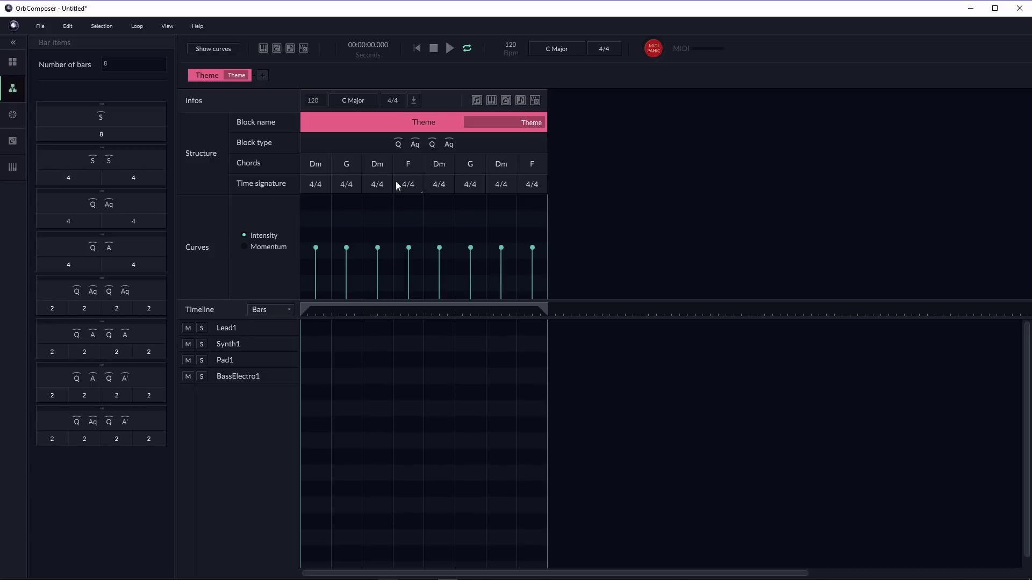
Apply the native two-chord Fantastical progression (C > Ab) to the Theme block.
click(17, 116)
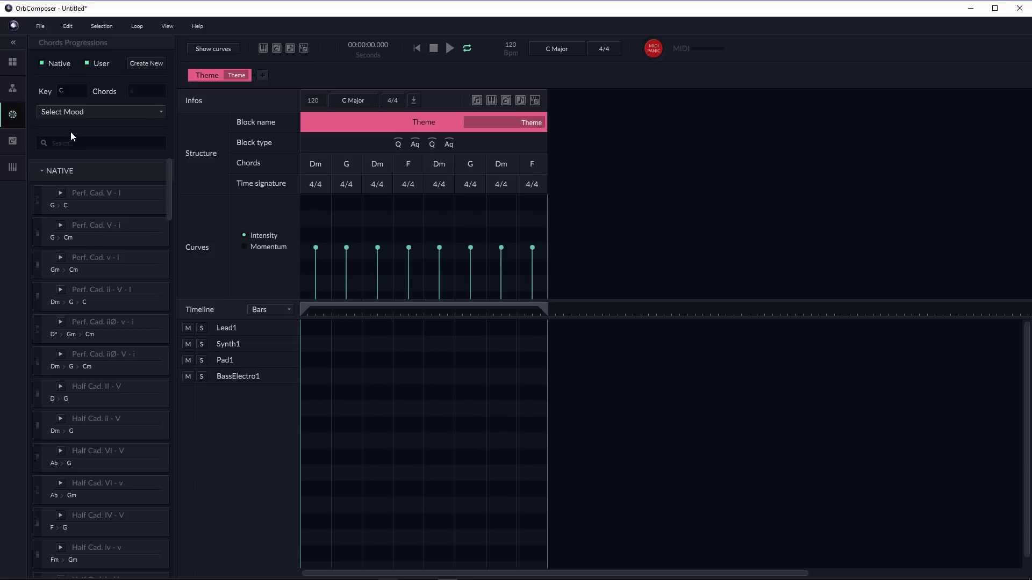
click(67, 114)
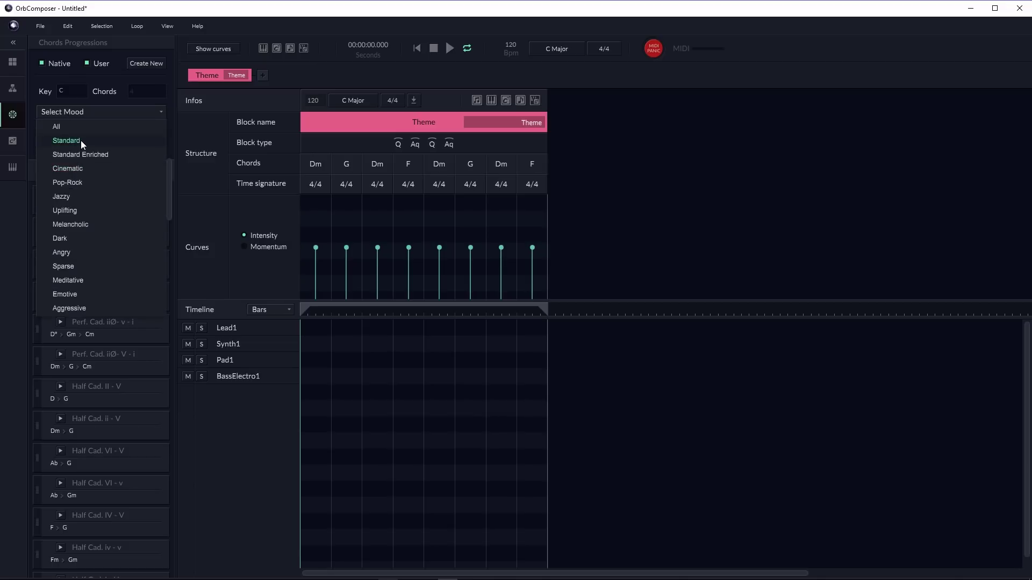
click(76, 114)
mouse_move(170, 181)
mouse_down()
mouse_move(156, 297)
mouse_move(161, 355)
mouse_up()
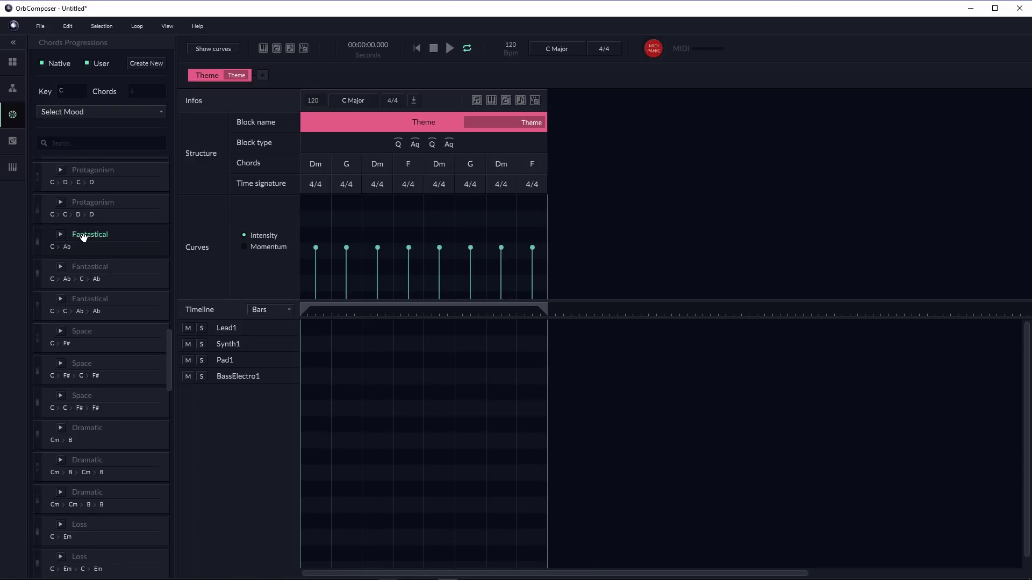
mouse_move(75, 235)
mouse_down()
mouse_move(371, 188)
mouse_move(381, 175)
mouse_up()
Browse the chord and instrument libraries and generate new chords and clips for all four tracks of the Theme block.
click(11, 143)
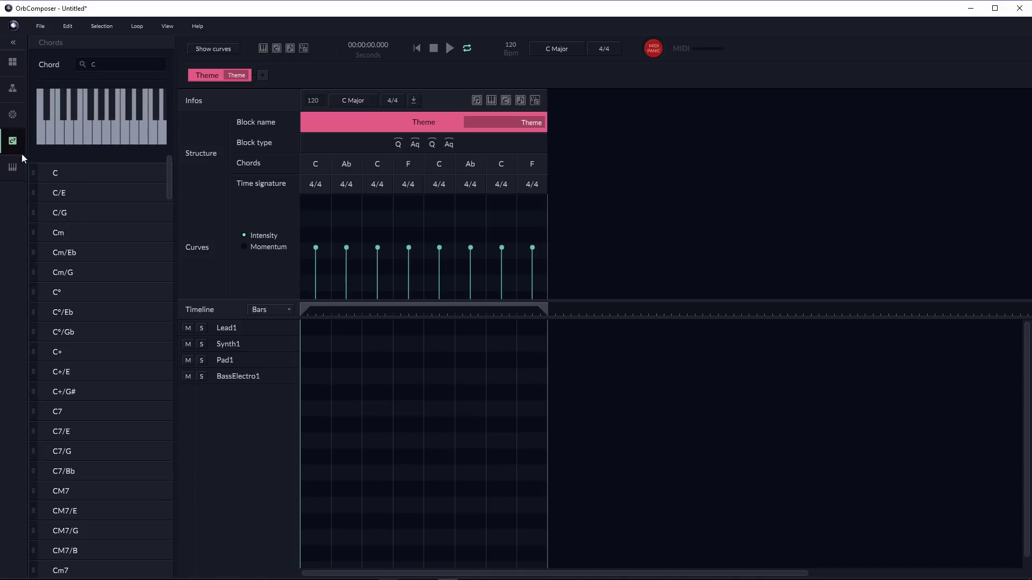
click(13, 169)
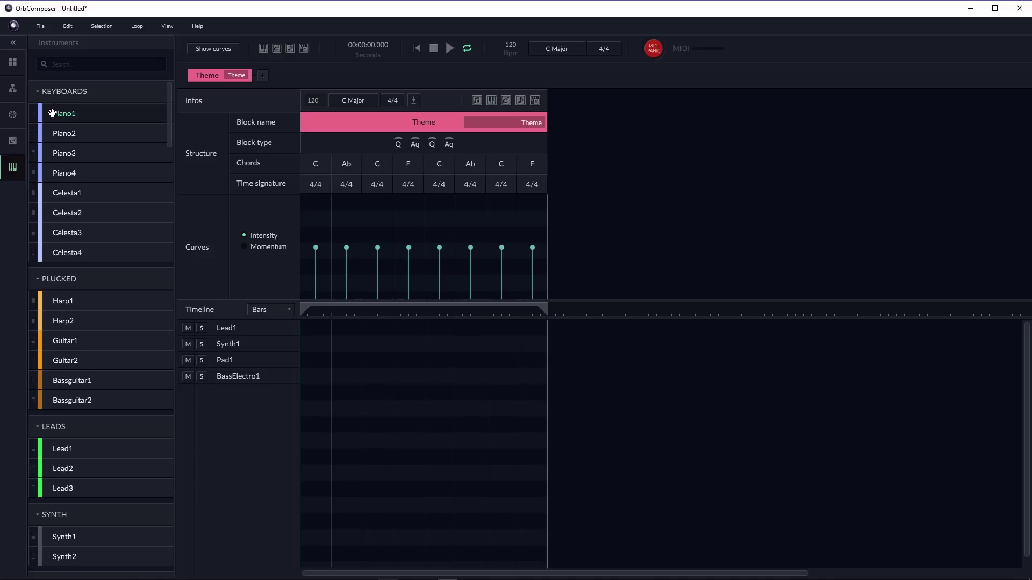
mouse_move(55, 113)
mouse_down()
mouse_move(69, 111)
mouse_move(215, 418)
mouse_move(212, 375)
mouse_move(70, 112)
mouse_up()
click(13, 63)
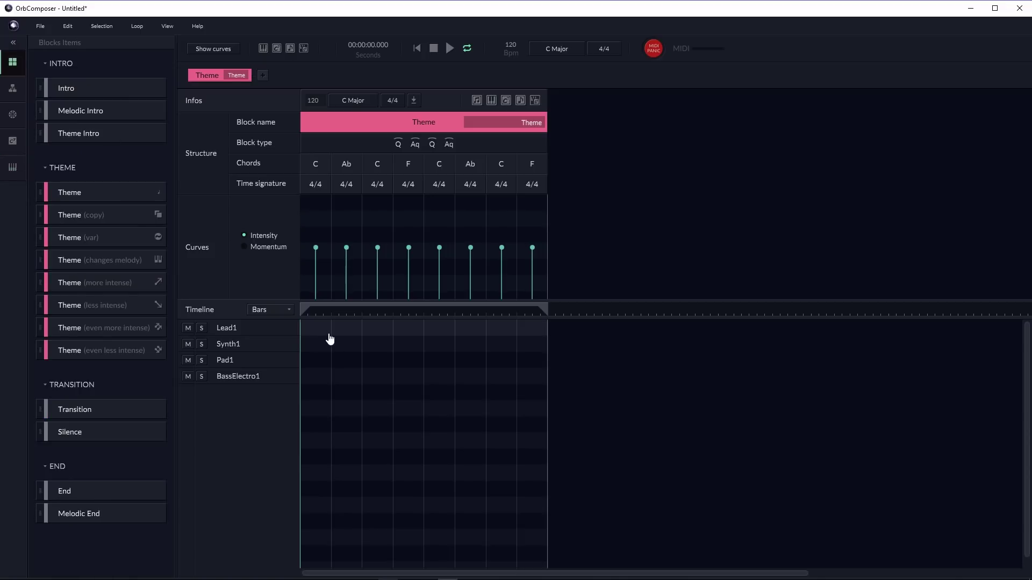
click(304, 49)
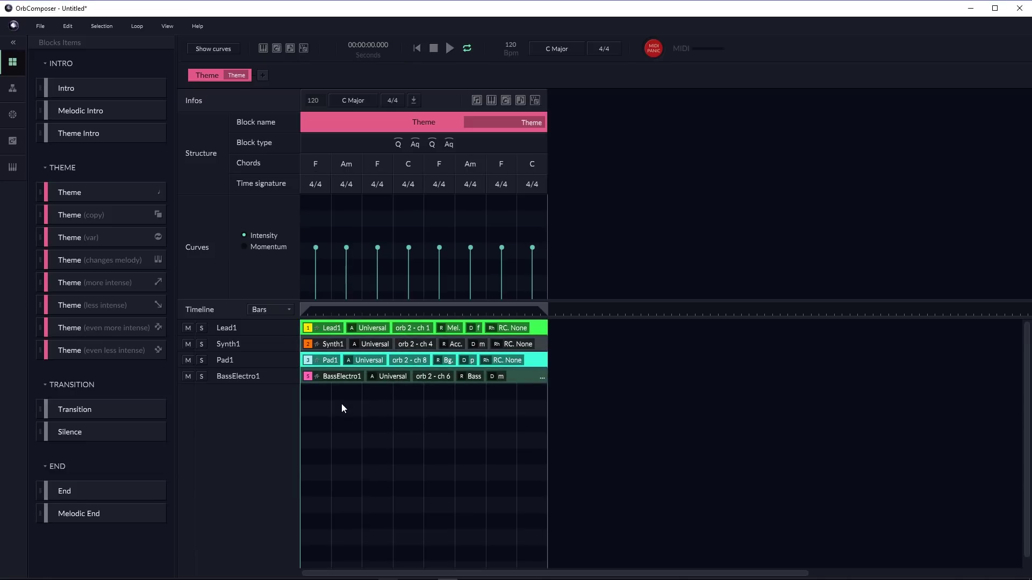
Switch to Ableton Live and examine the MIDI input source and channel settings of the Grand Piano track.
mouse_move(419, 578)
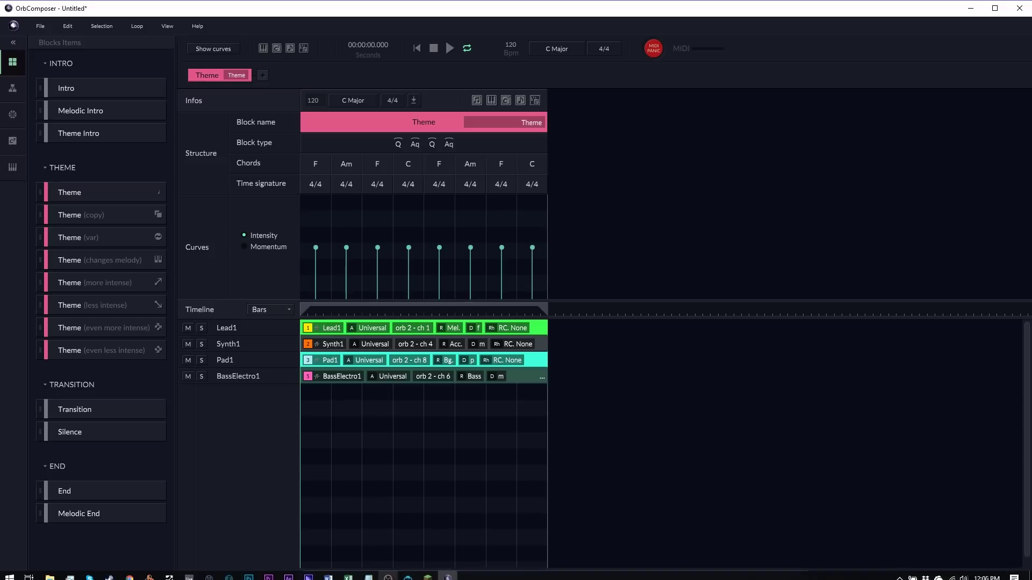
click(190, 573)
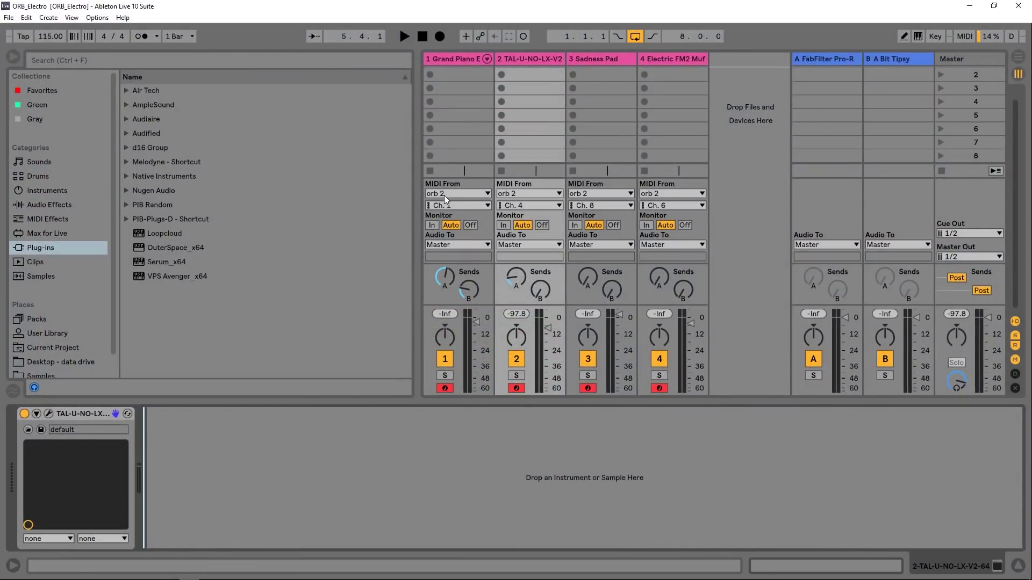
click(459, 193)
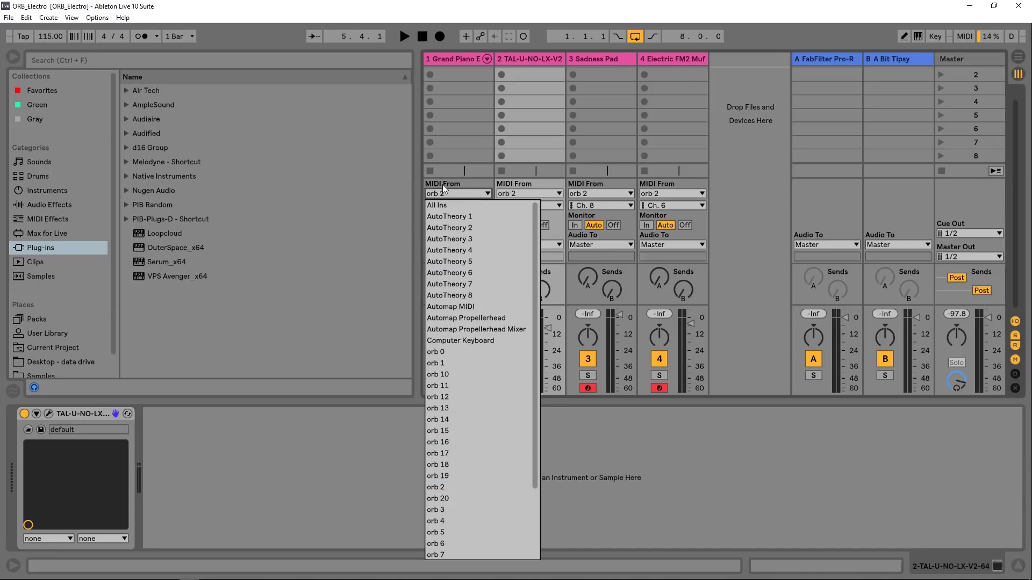
click(443, 185)
click(447, 204)
click(444, 189)
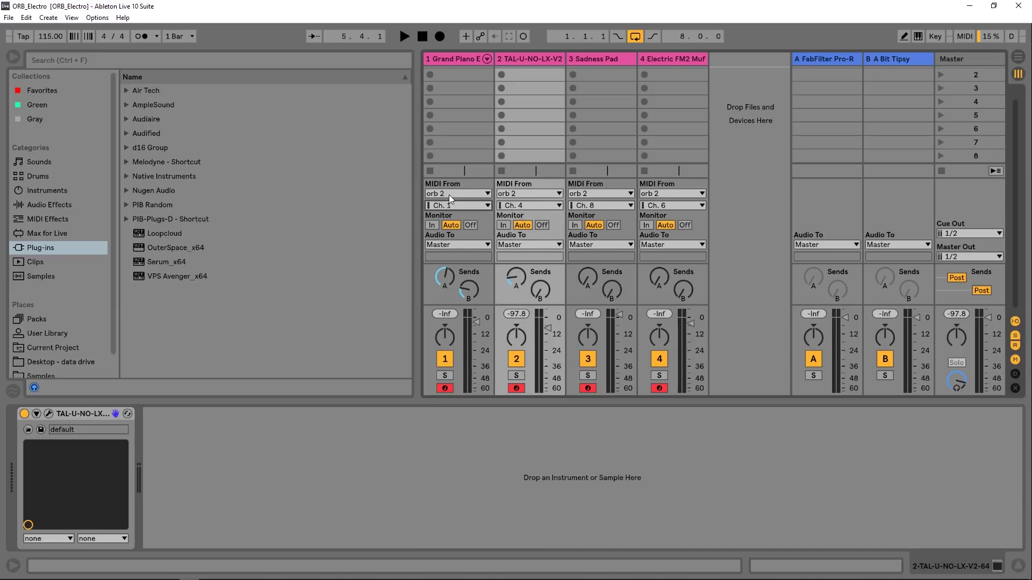
click(450, 194)
click(450, 183)
click(450, 205)
click(452, 179)
Compare the tracks in OrbComposer with those in Ableton Live, selecting the TAL-U-NO-LX, Sadness Pad and Electric FM2 tracks in turn.
mouse_move(245, 570)
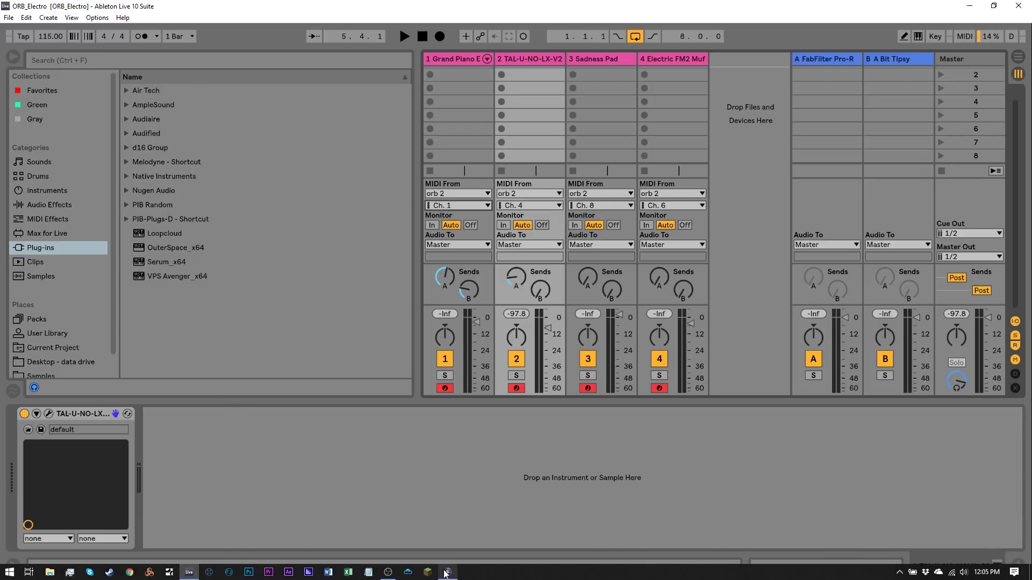
click(447, 573)
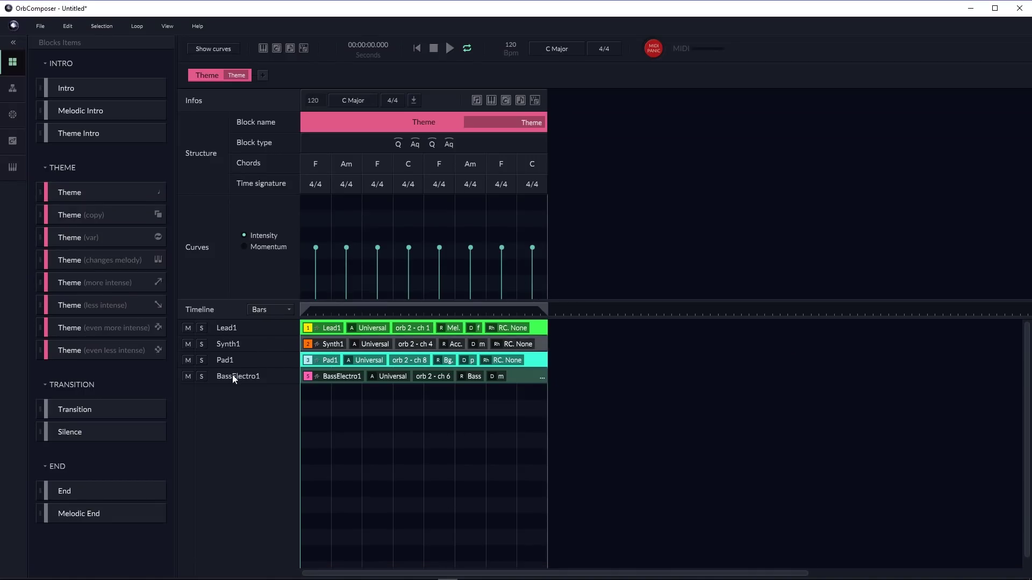
click(188, 575)
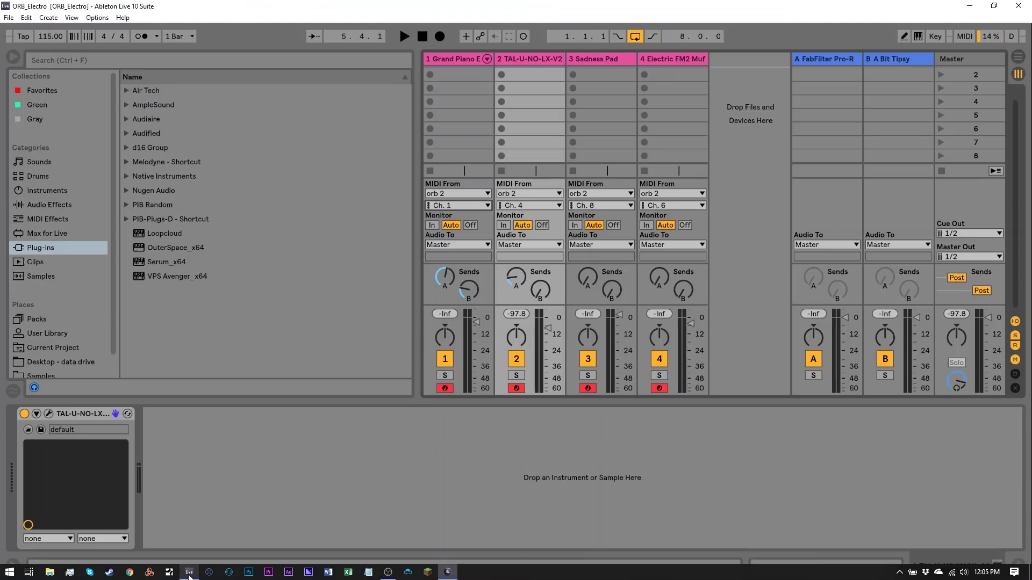
click(534, 60)
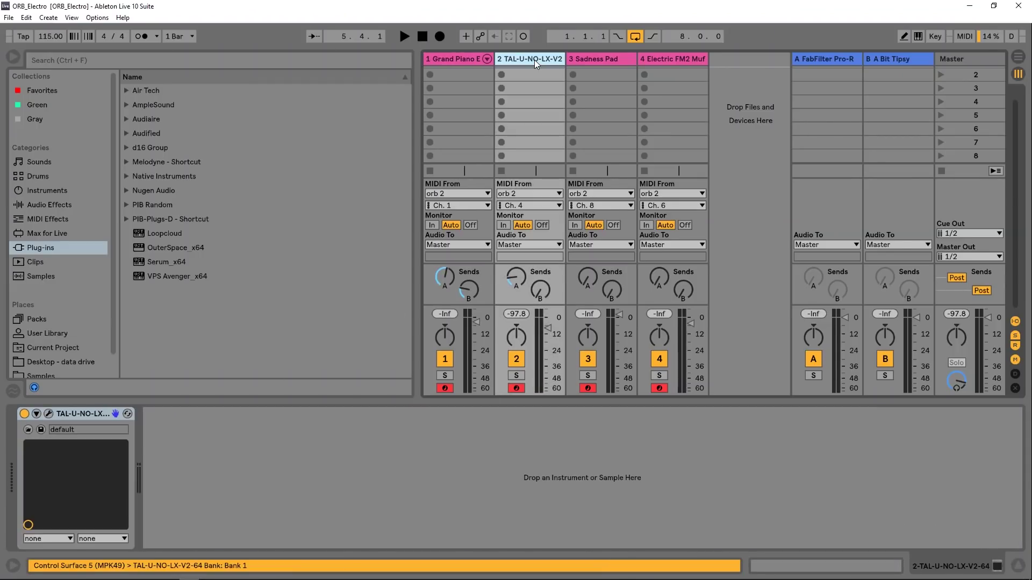
click(595, 57)
click(663, 60)
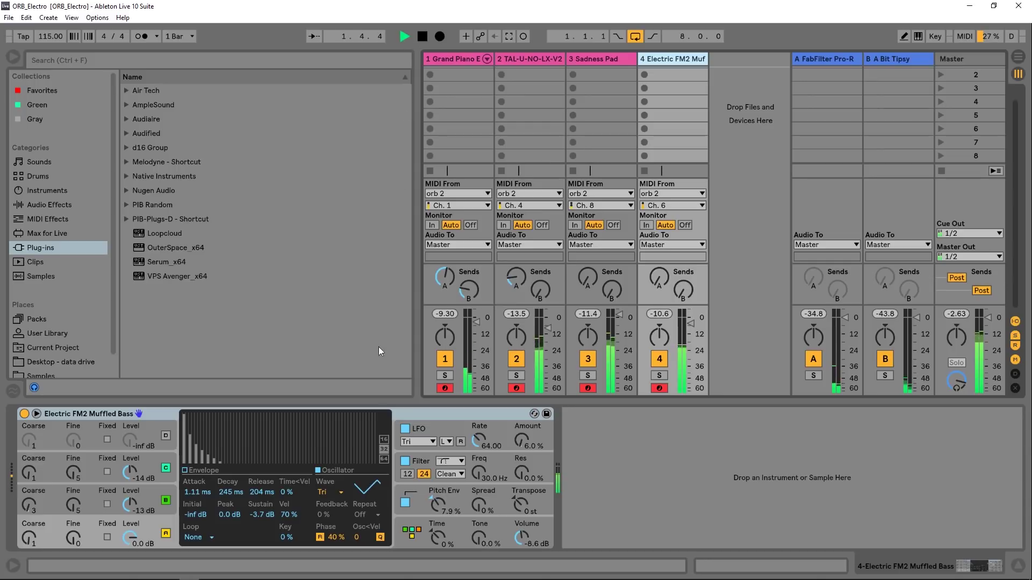
Switch to OrbComposer, regenerate the whole Theme composition and play it back.
click(449, 573)
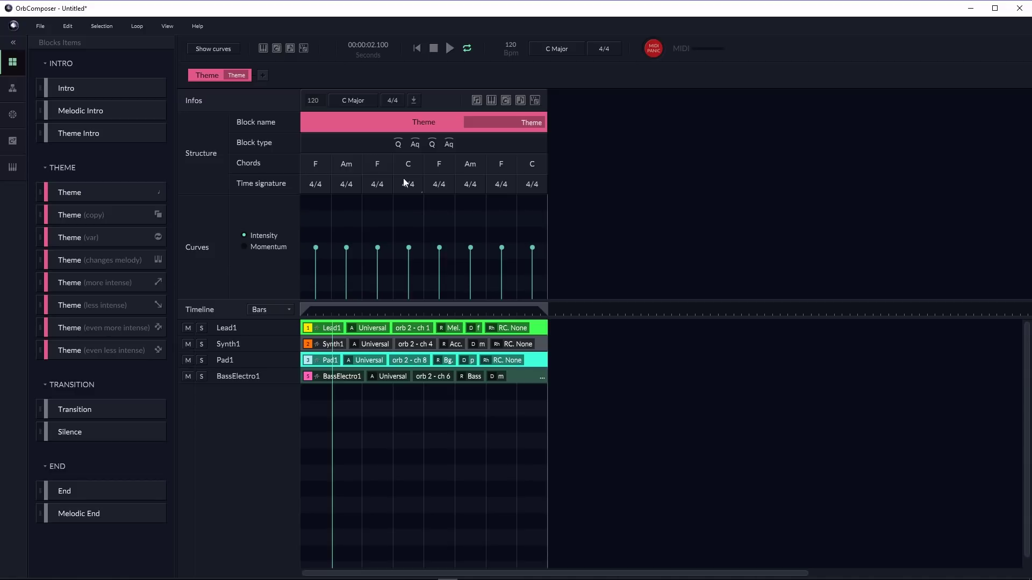
click(304, 49)
click(448, 48)
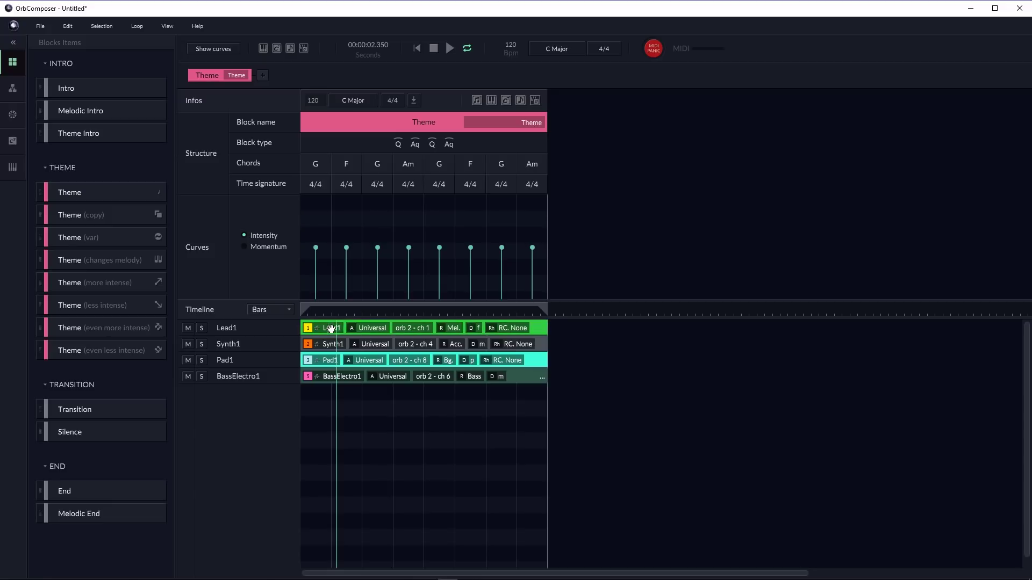
Review the Lead1 clip's role, dynamics and rhythm options and set its register to Medium.
double_click(527, 322)
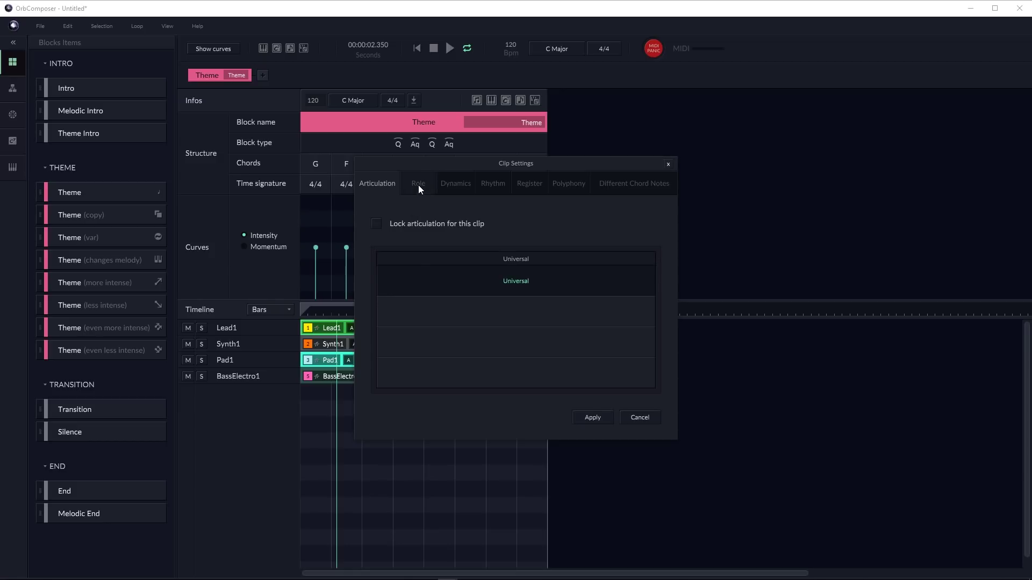
click(419, 185)
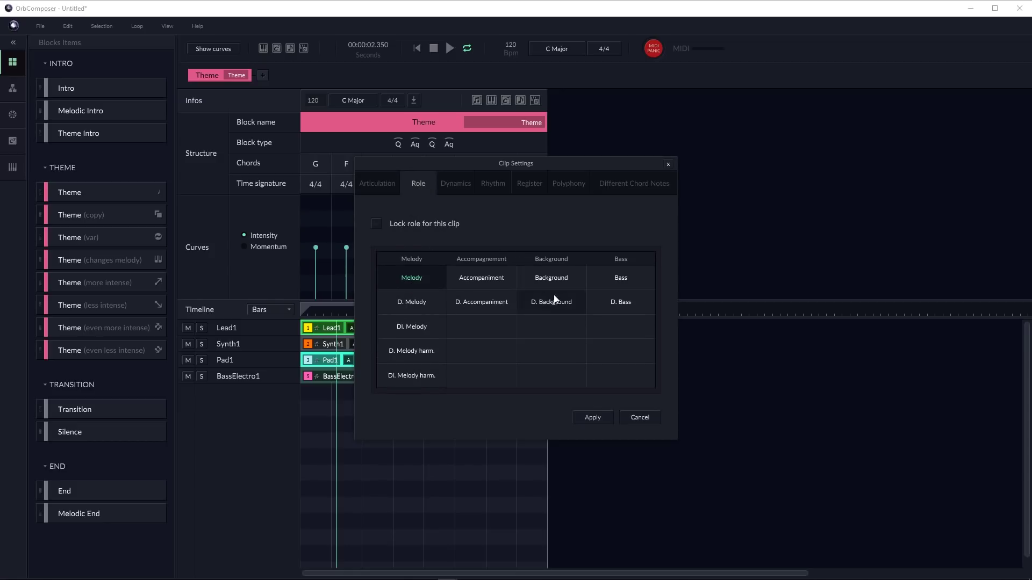
click(468, 186)
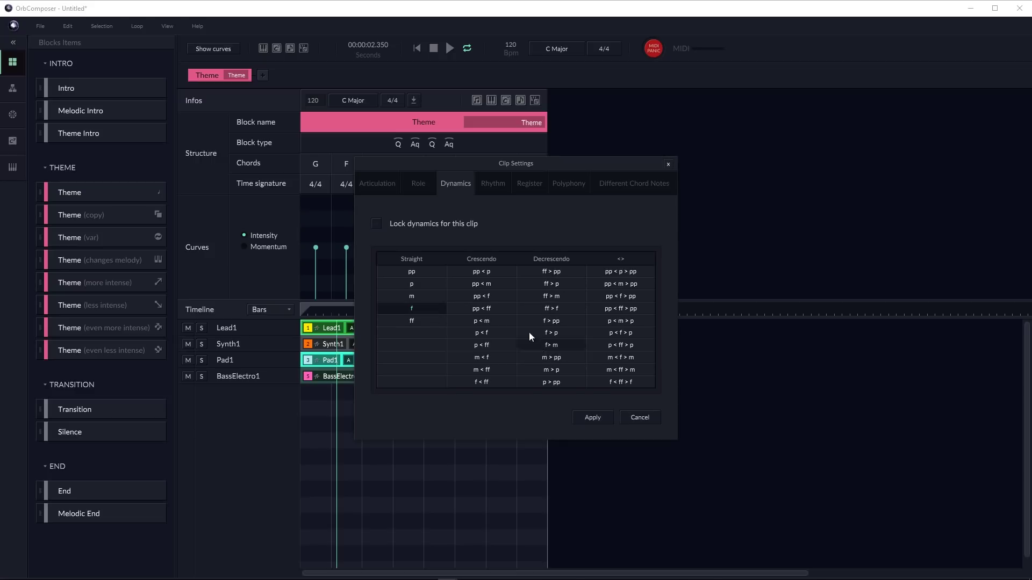
click(490, 186)
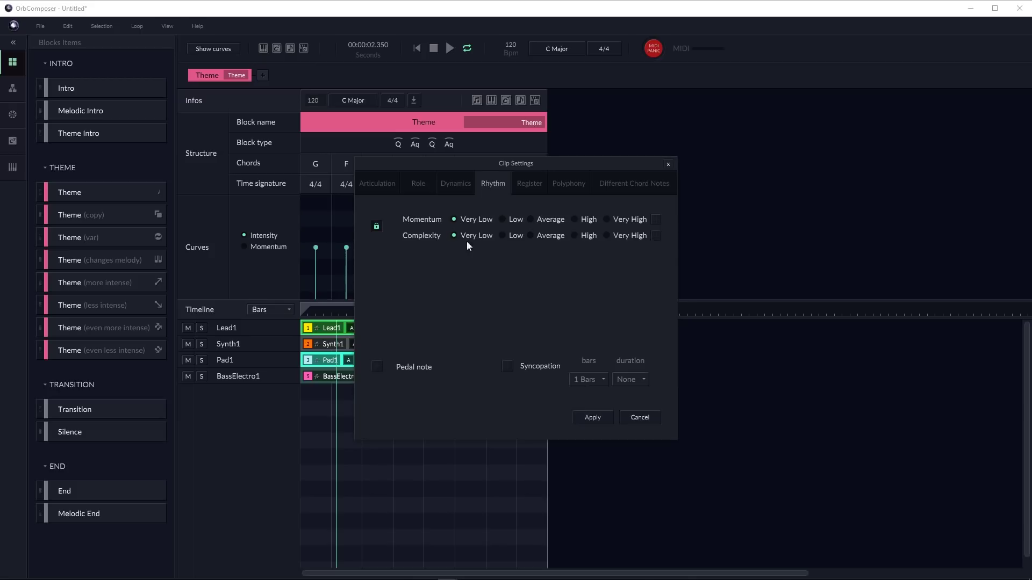
drag(427, 159, 548, 127)
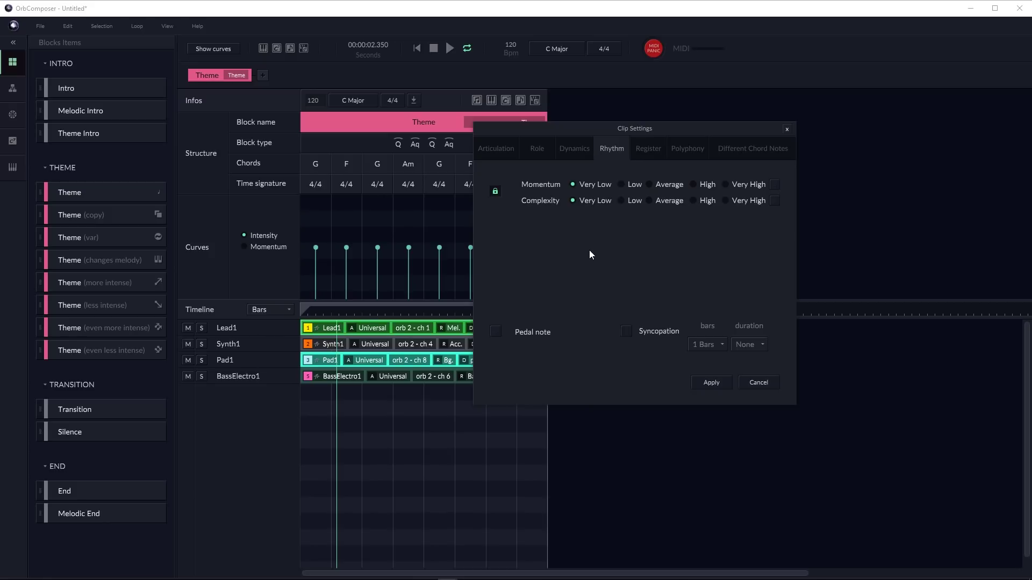
click(648, 149)
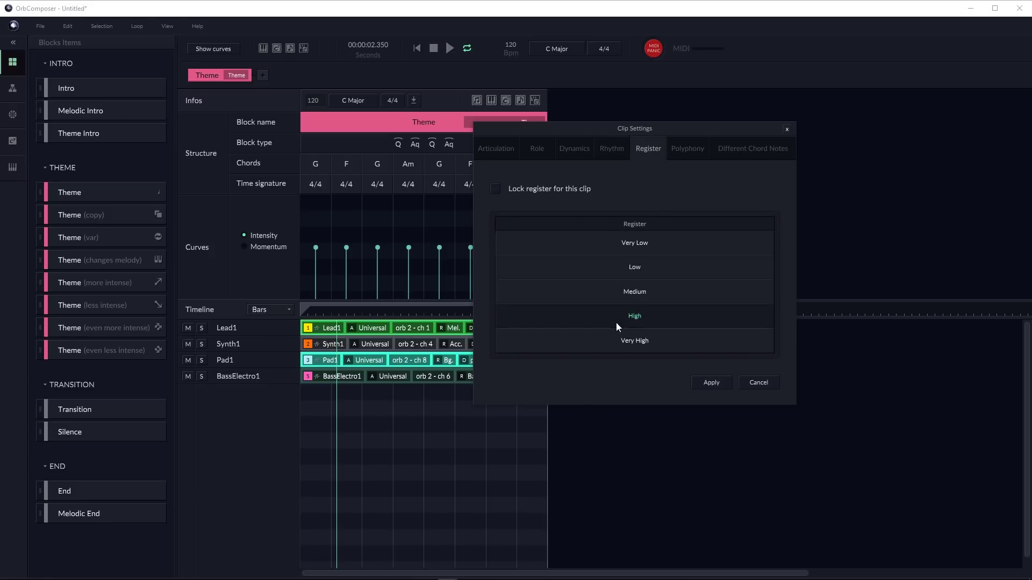
click(634, 297)
click(708, 383)
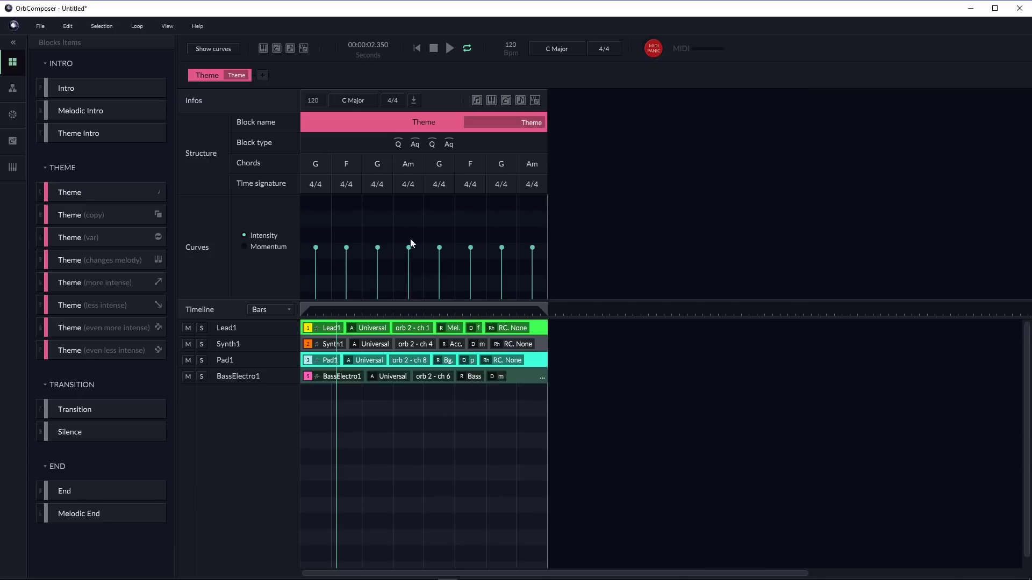
Play the Theme block from its beginning.
click(433, 48)
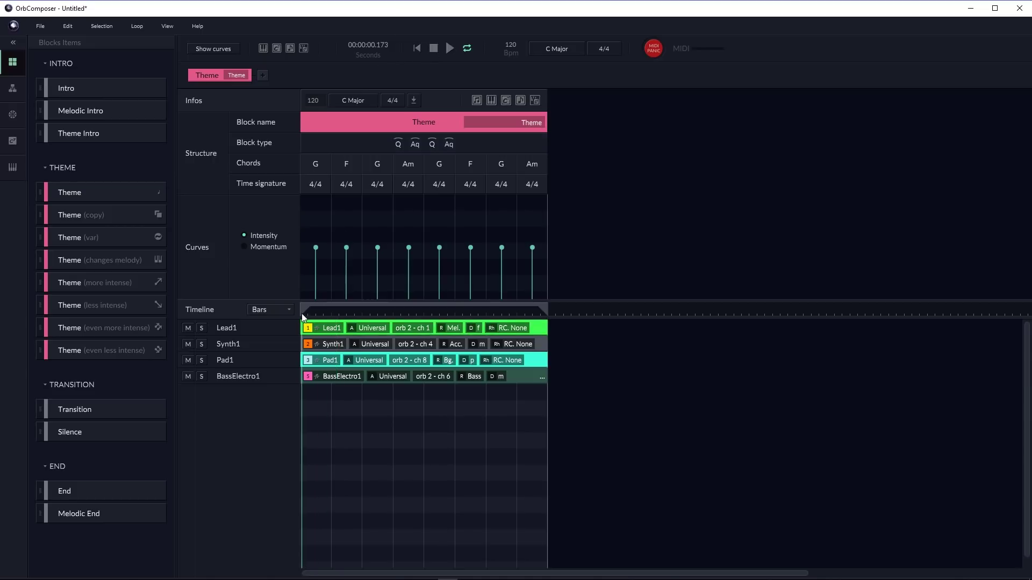
click(450, 48)
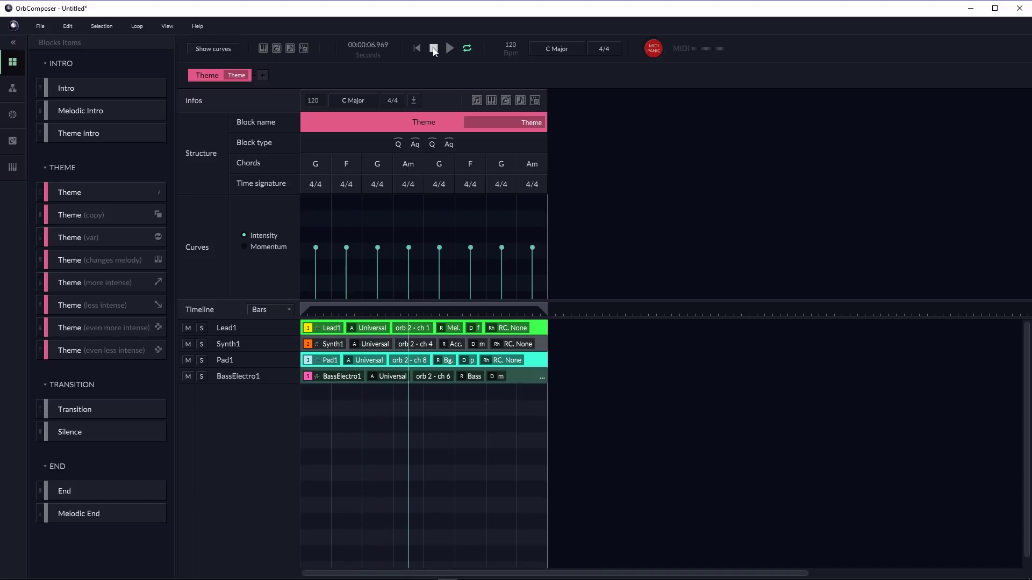
Stop playback and review the Lead1 clip's polyphony, different chord notes and role options without changing them.
click(434, 48)
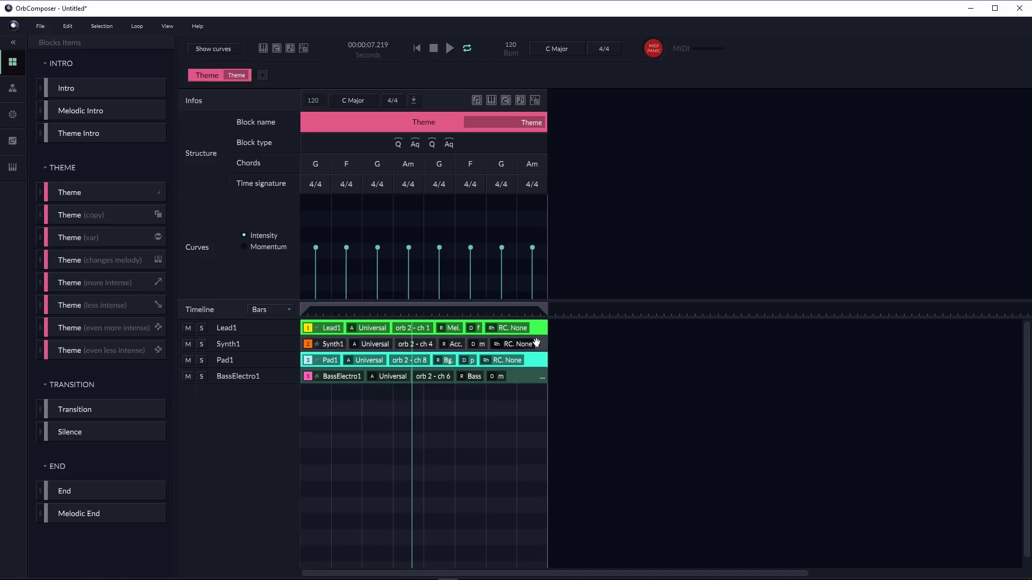
double_click(524, 327)
click(565, 184)
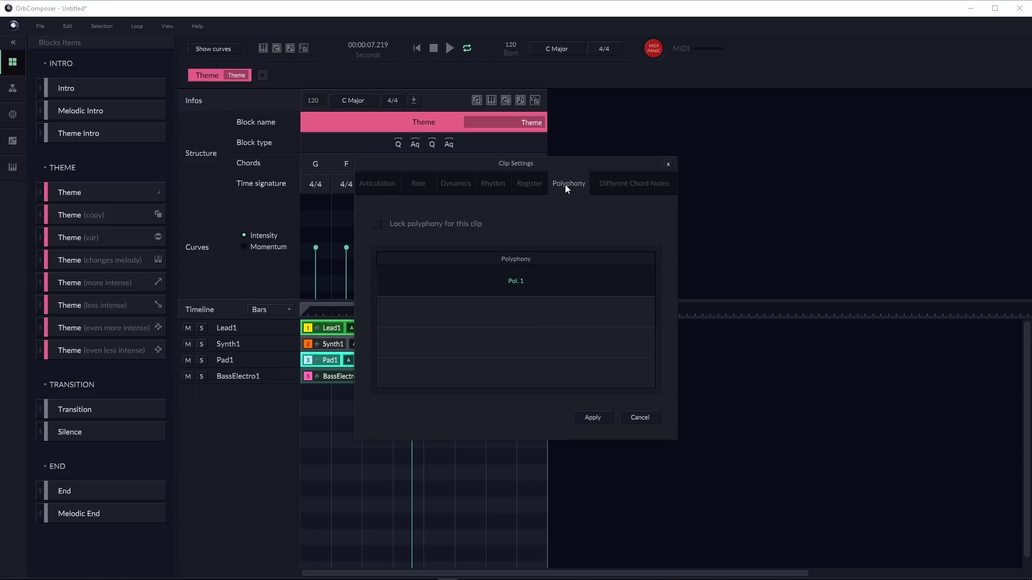
click(624, 184)
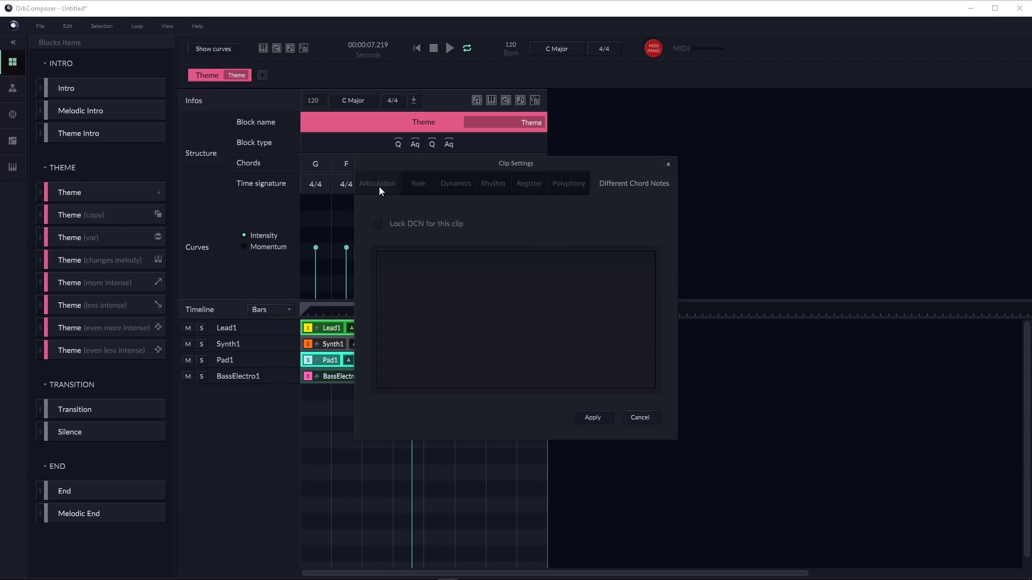
click(418, 185)
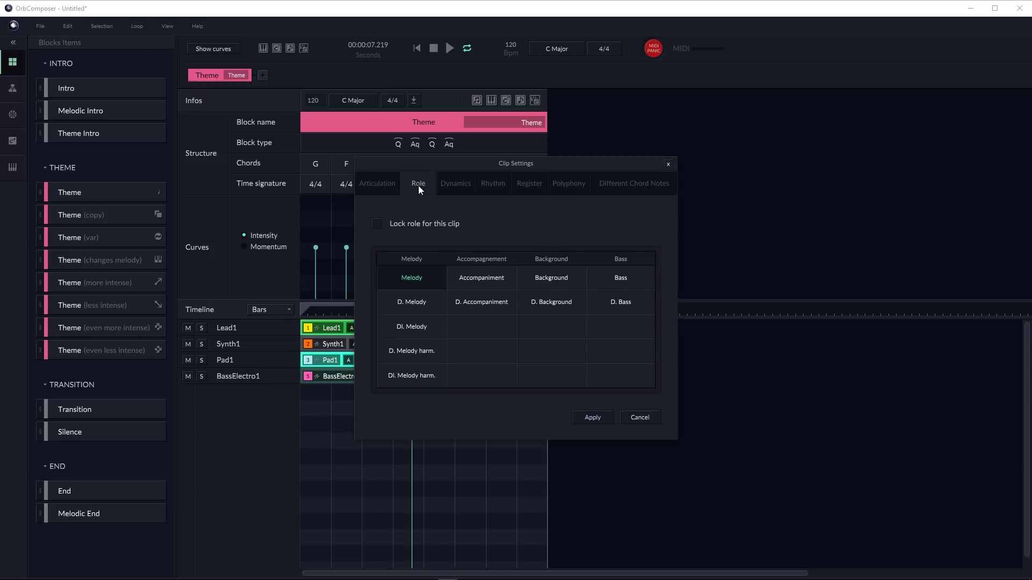
click(668, 164)
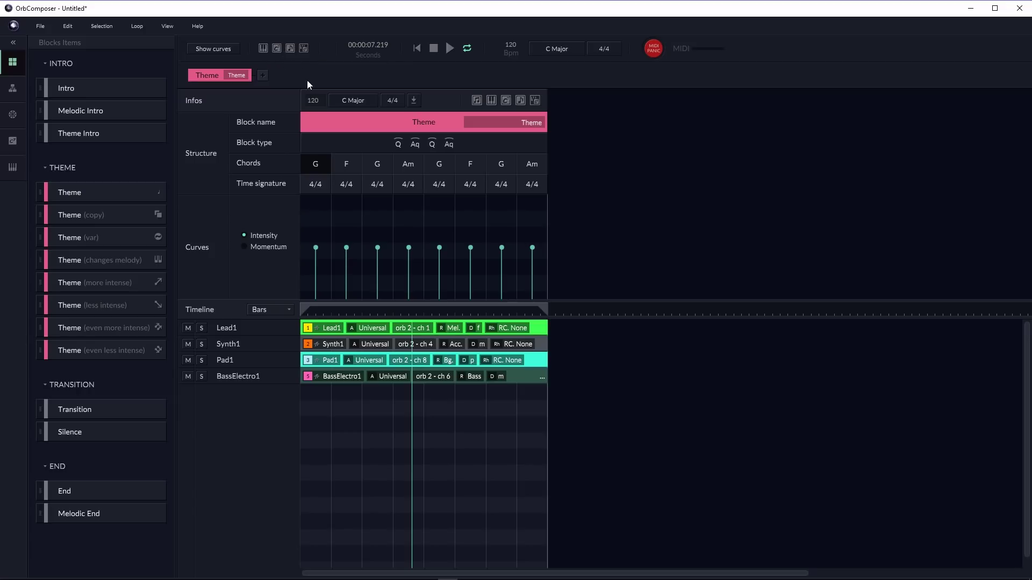
Regenerate the melodies and the chords for all blocks, listening to the Theme after each change.
key(space)
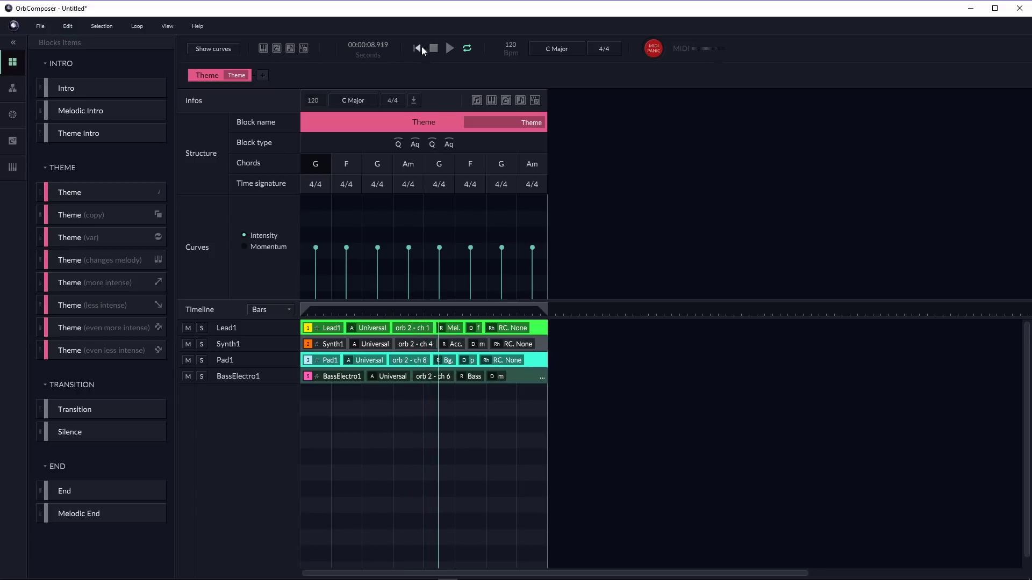
click(263, 48)
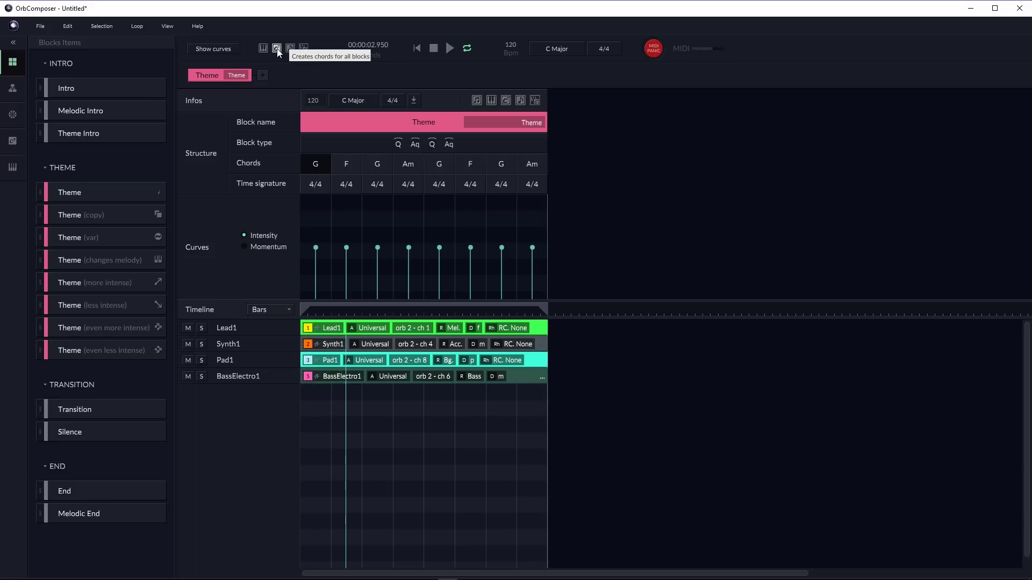
key(space)
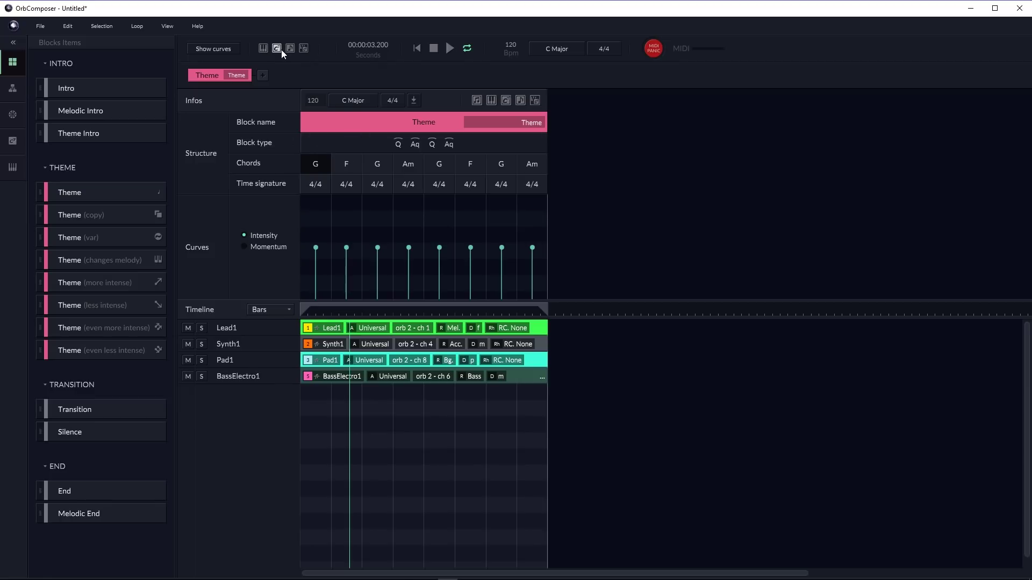
click(278, 49)
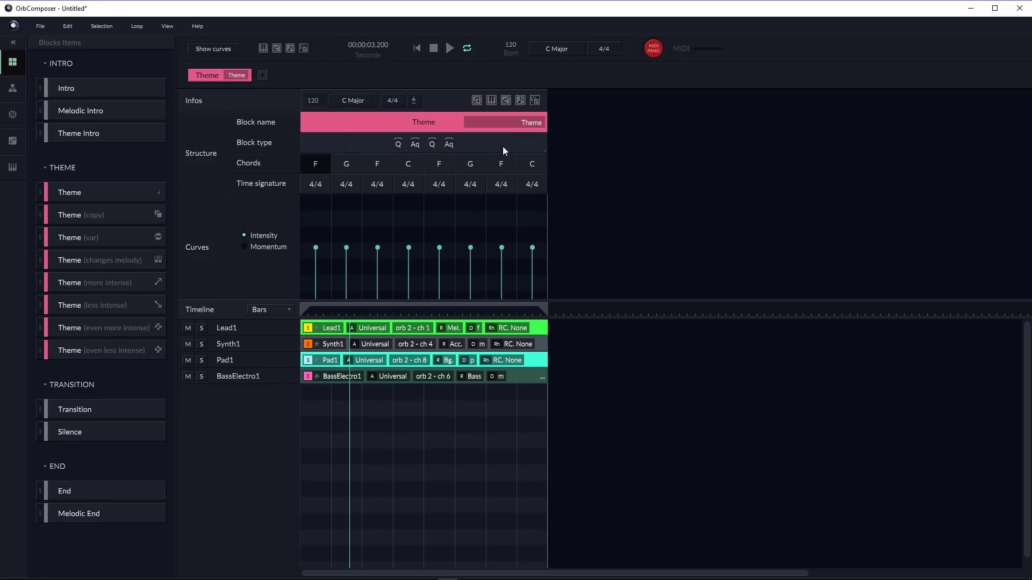
click(449, 49)
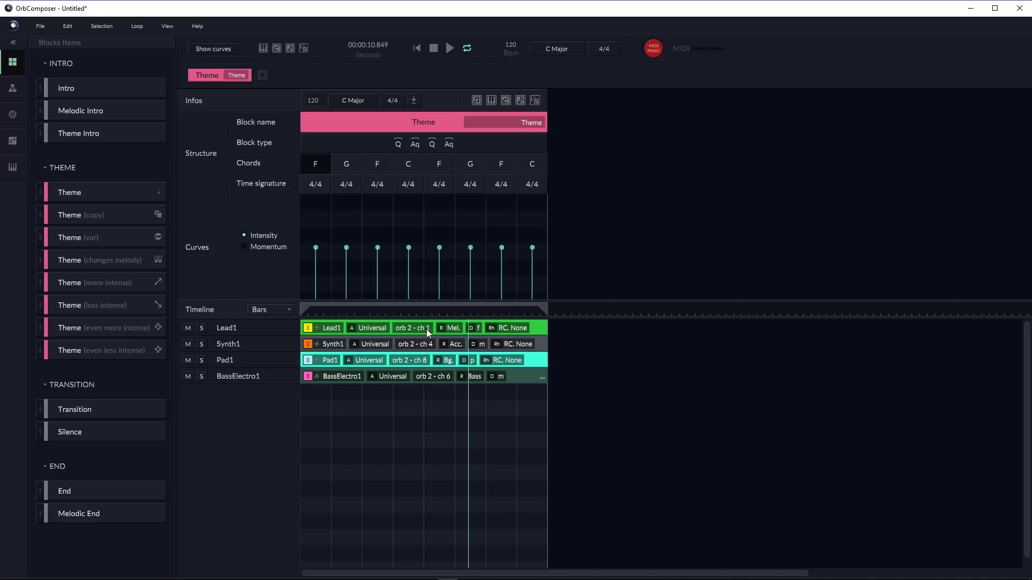
Switch to Ableton Live, stop its transport, and return to OrbComposer.
mouse_move(247, 577)
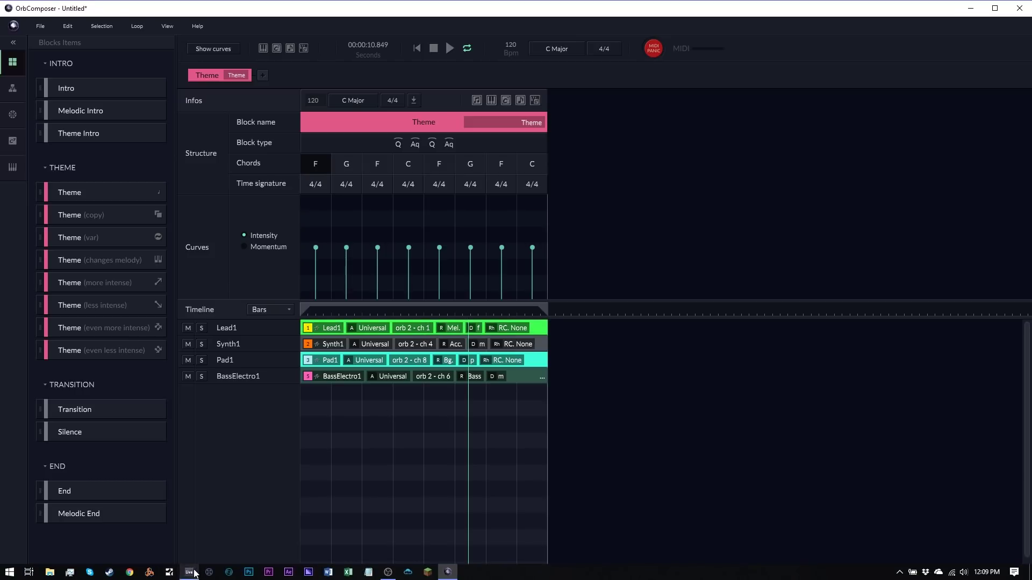
click(191, 573)
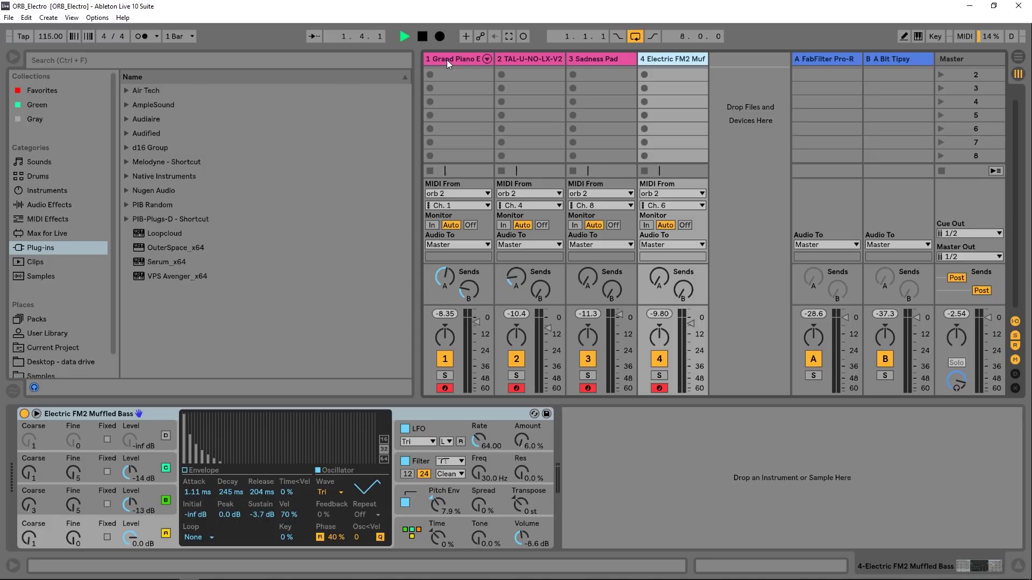
click(422, 36)
mouse_move(366, 578)
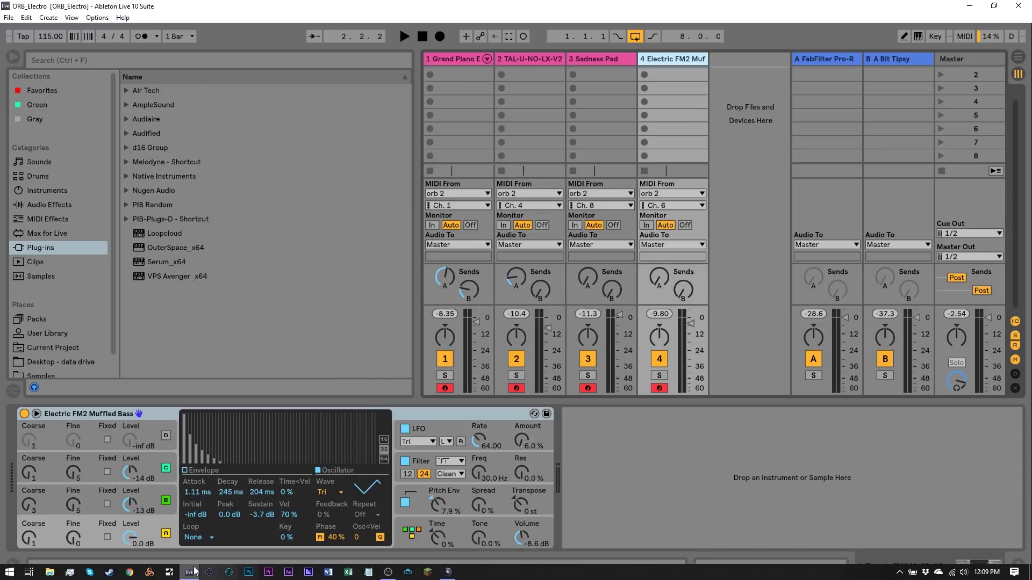
click(448, 572)
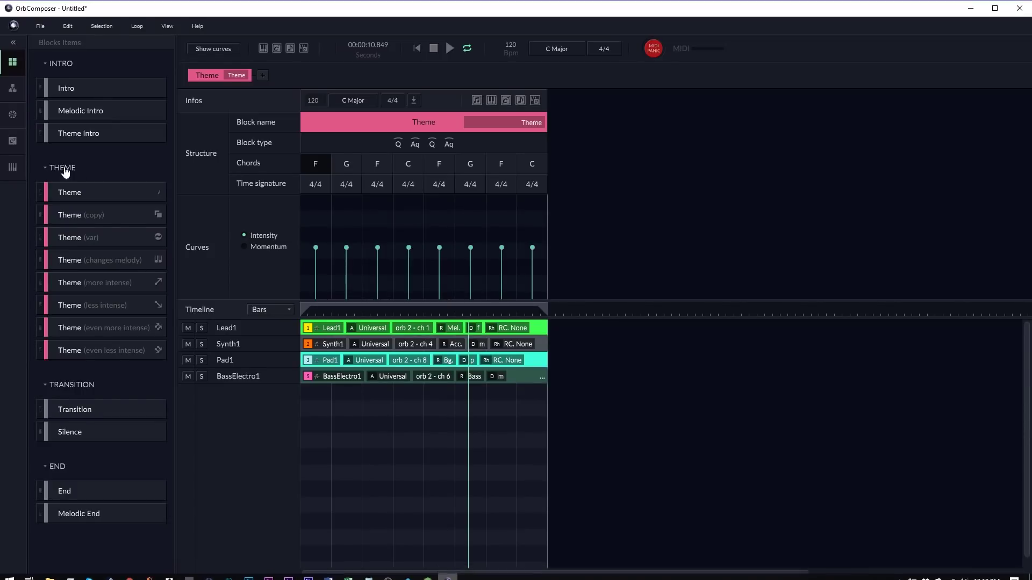
Apply the Dramatic chord progression Cm, B, Cm, B to the Theme block and listen to it.
click(14, 95)
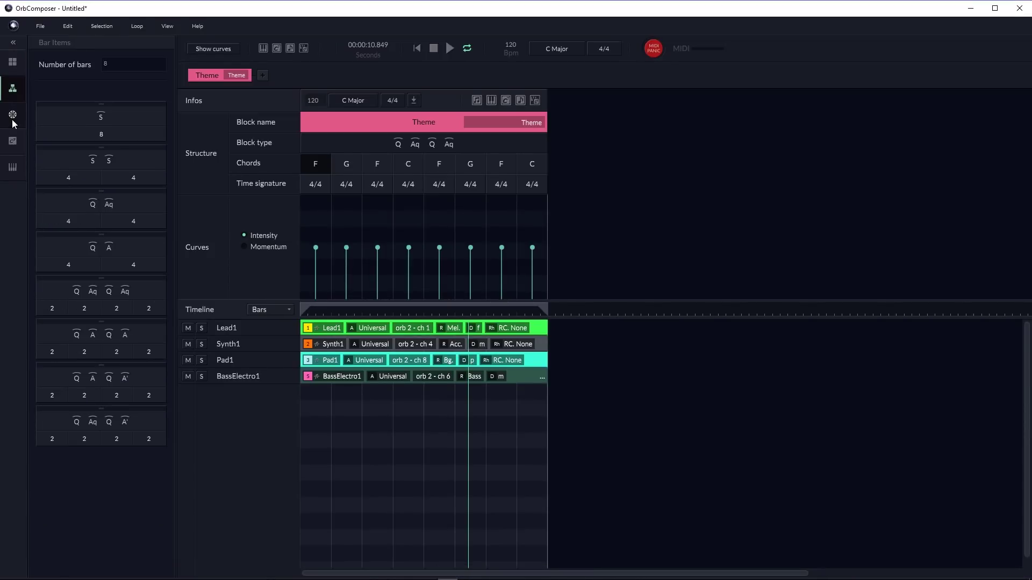
click(12, 119)
scroll(124, 349, down, 3)
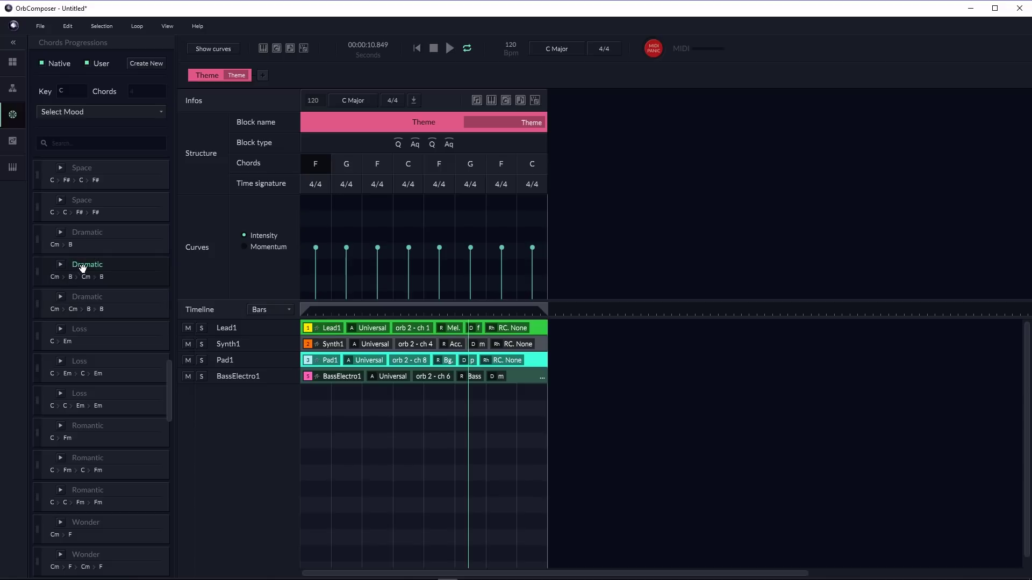
drag(83, 269, 330, 121)
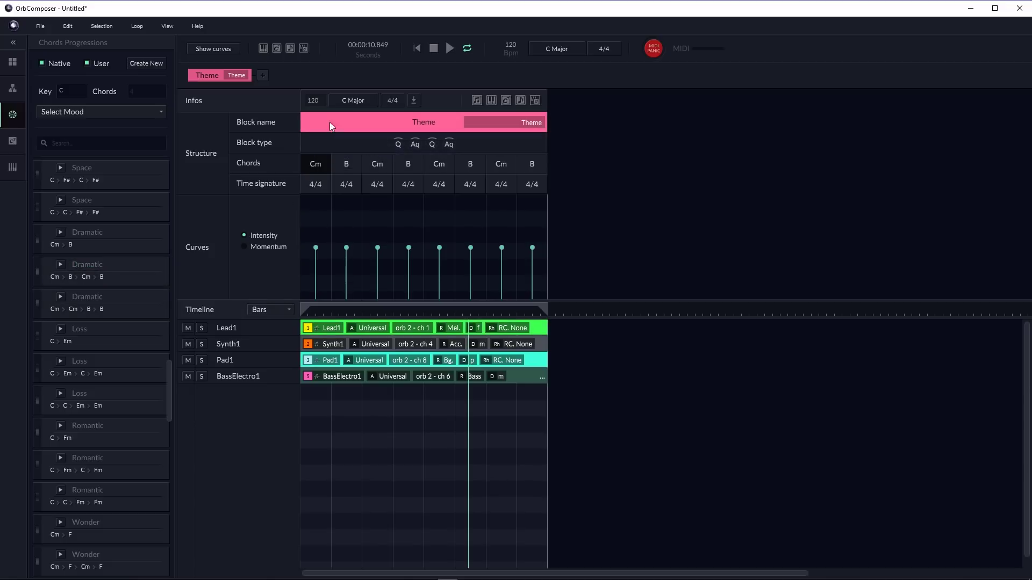
click(433, 48)
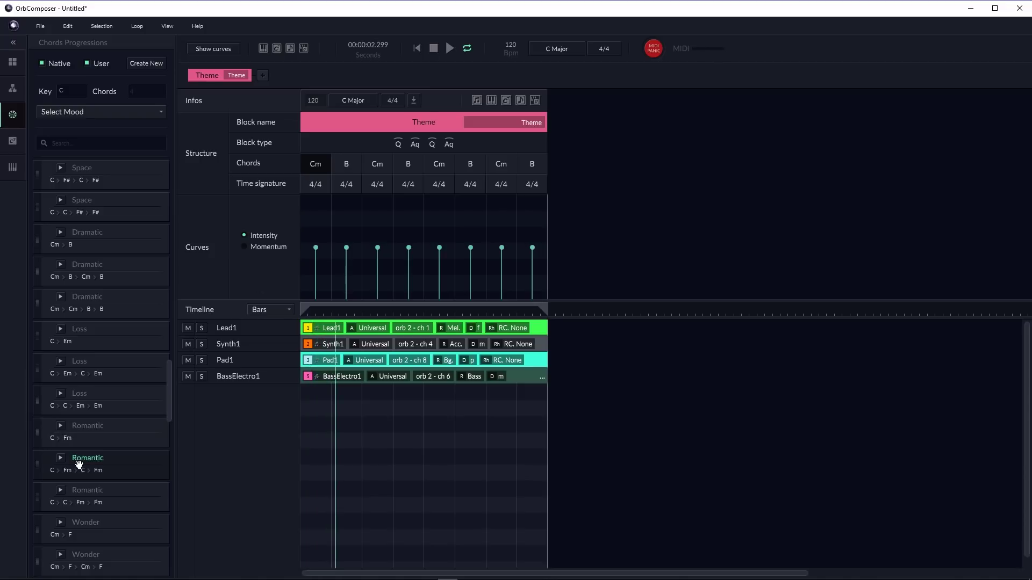
Apply the Romantic chord progression C, Fm, C, Fm to the Theme block and play it from the beginning.
drag(86, 460, 388, 114)
click(302, 311)
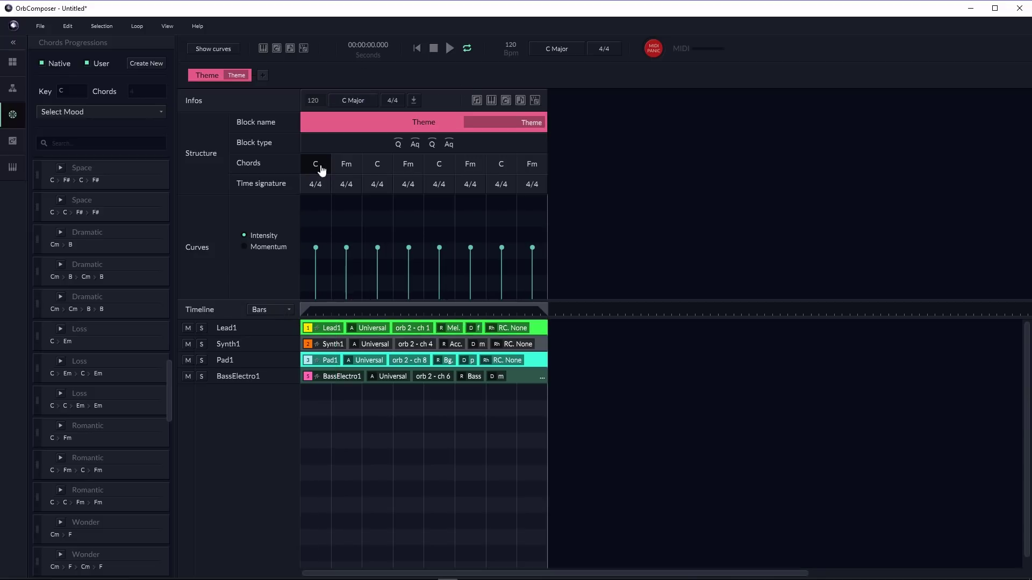
click(444, 50)
click(433, 49)
Apply the Mystery chord progression Cm, D, Cm, D to the Theme block and listen to it.
drag(168, 415, 166, 461)
drag(84, 411, 362, 161)
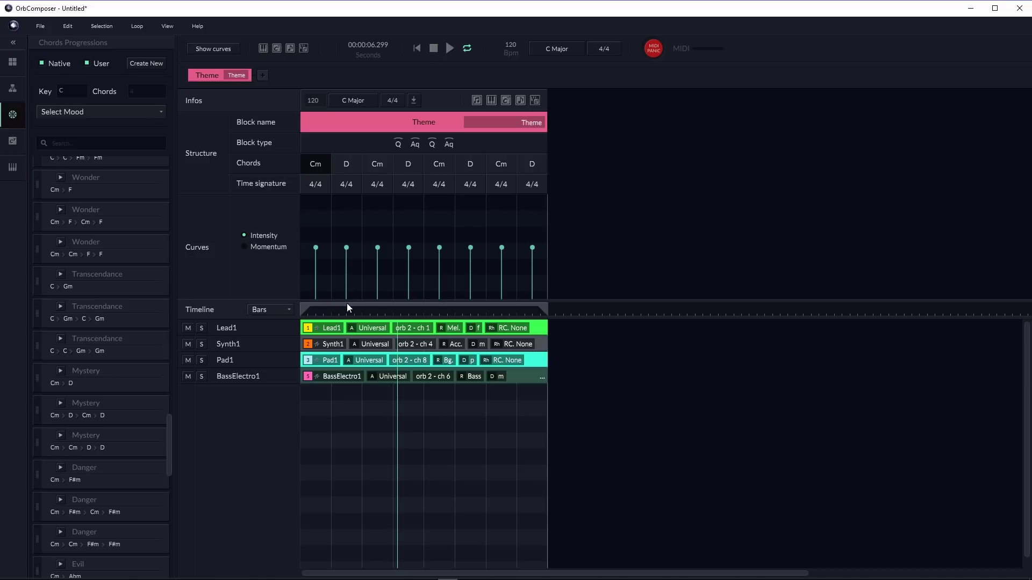
click(451, 48)
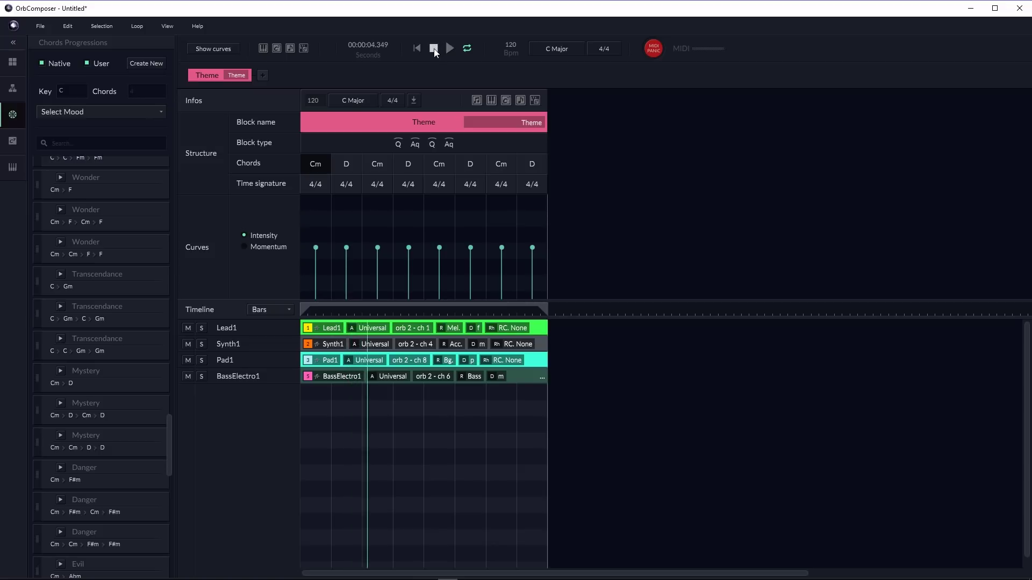
click(434, 49)
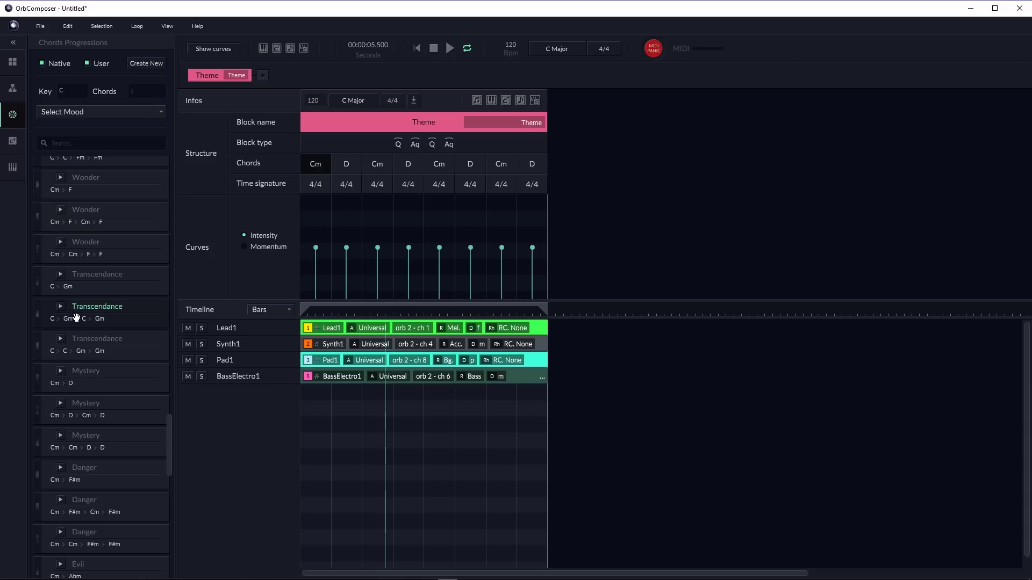
Regenerate the whole composition for all blocks twice, listening to each new version.
click(303, 48)
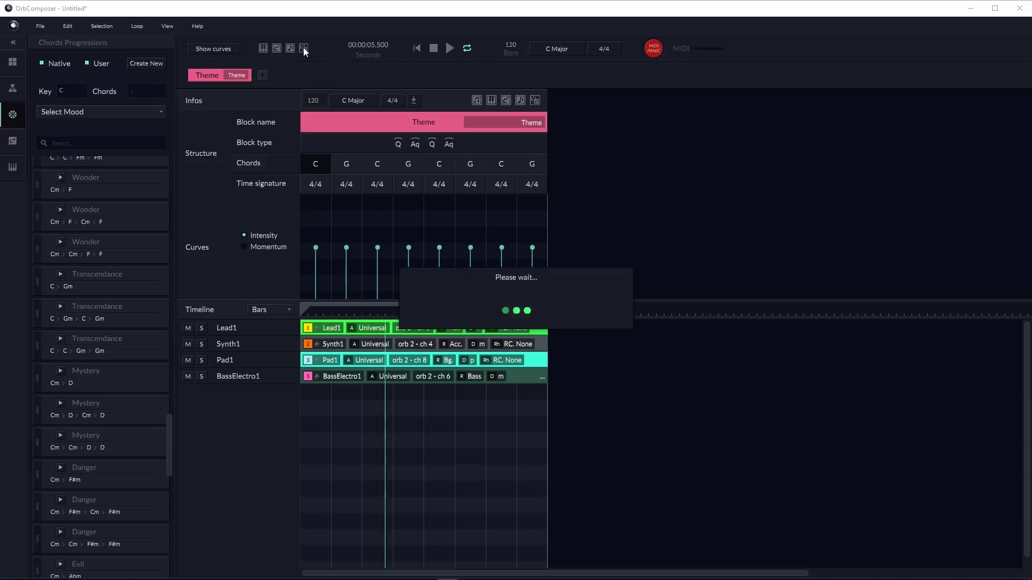
click(444, 50)
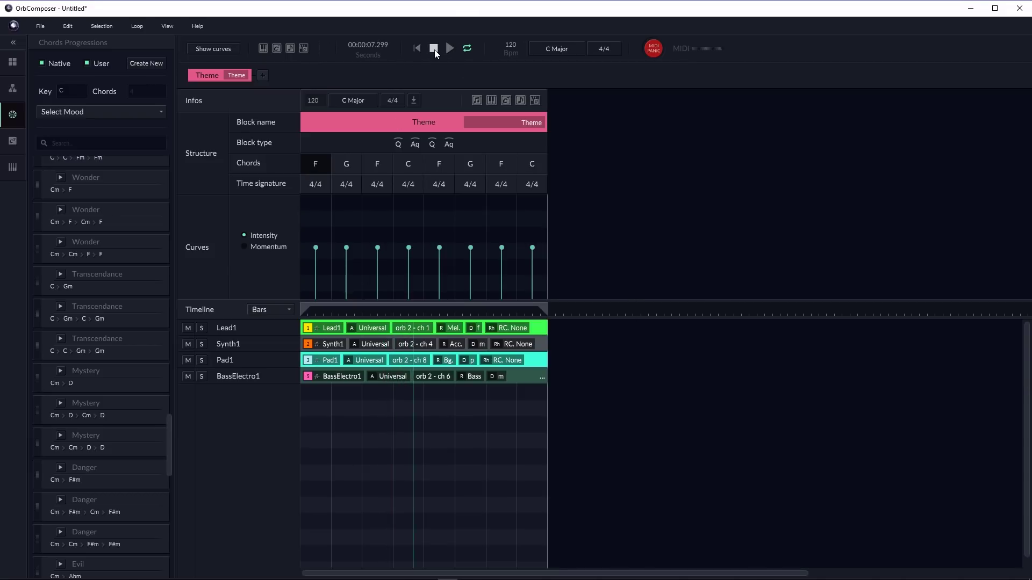
click(304, 48)
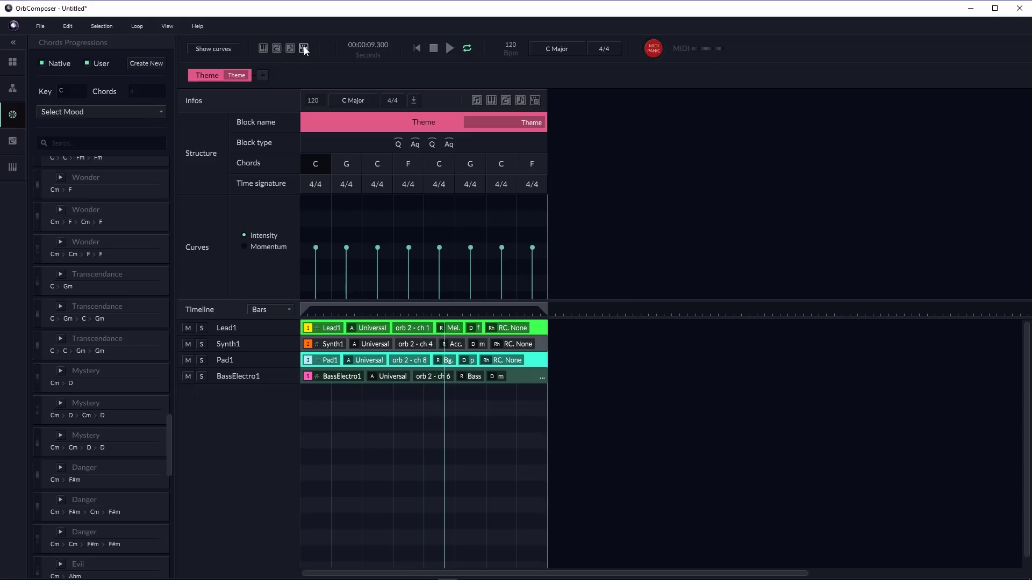
click(433, 49)
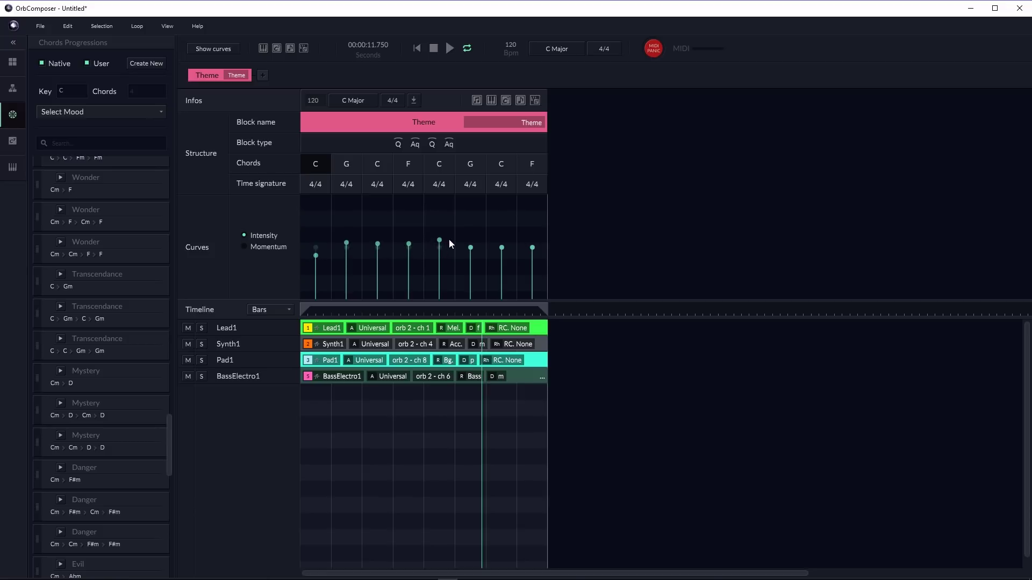
Reshape the Theme block's Intensity curve with its highest points at bars 6 and 7, and vary its Momentum curve from bar to bar.
mouse_move(501, 248)
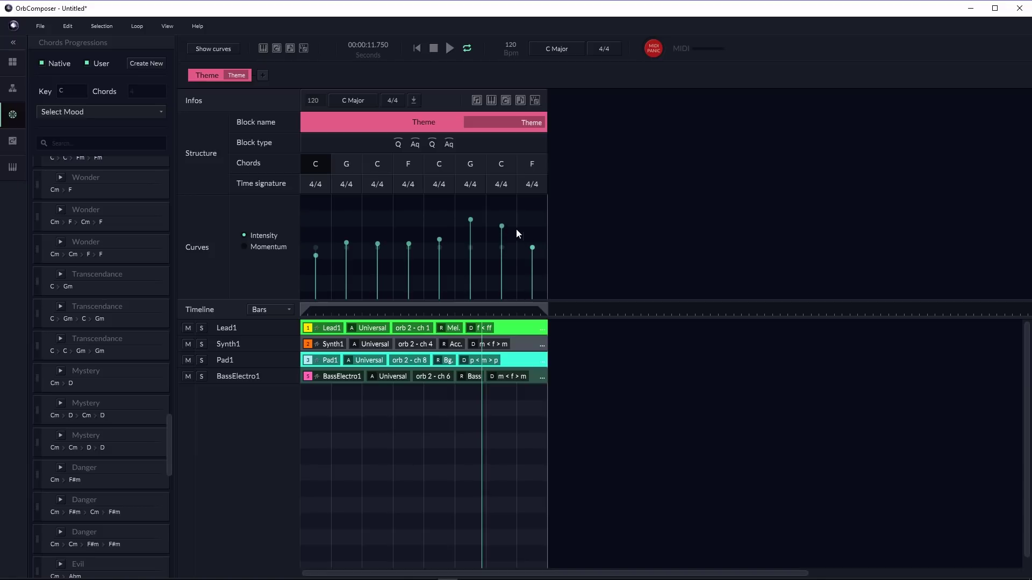
click(244, 247)
drag(344, 247, 345, 251)
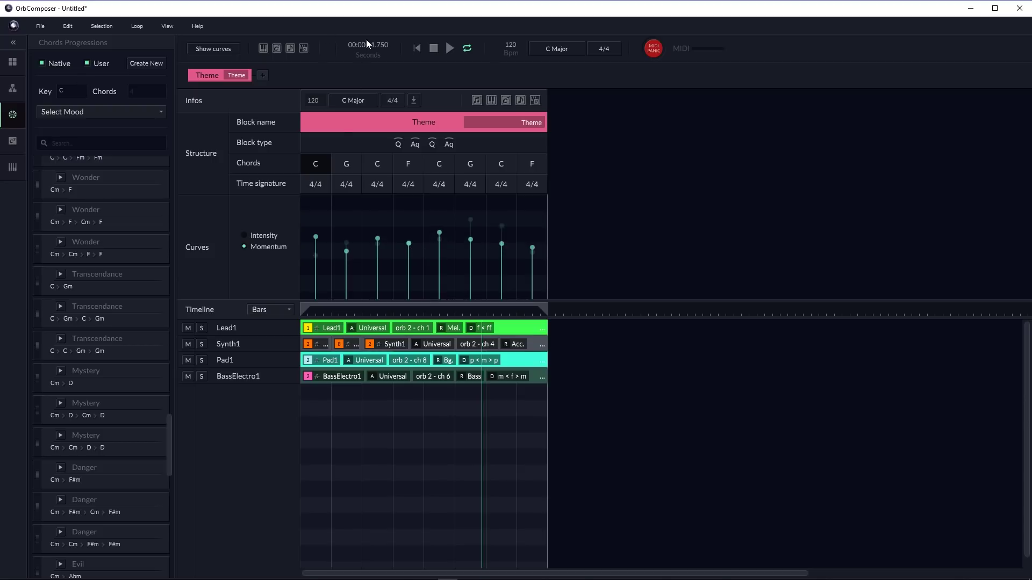
Play the Theme block to hear the reshaped Intensity and Momentum curves, and stop playback near its end.
click(428, 48)
click(449, 51)
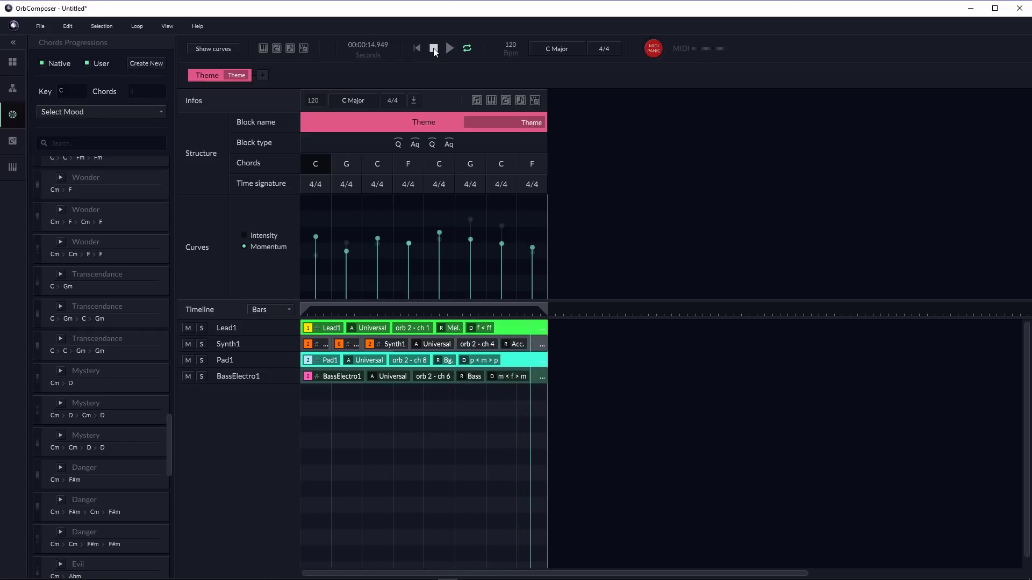
click(433, 49)
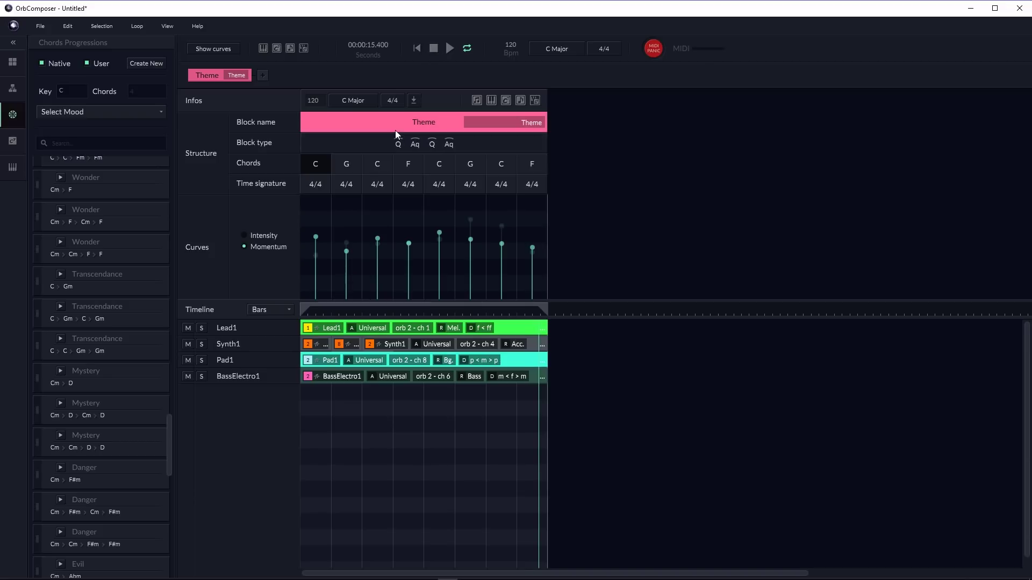
Append an End block after the Theme block and give it a four-bar Q–A structure of 2 + 2 bars.
click(12, 63)
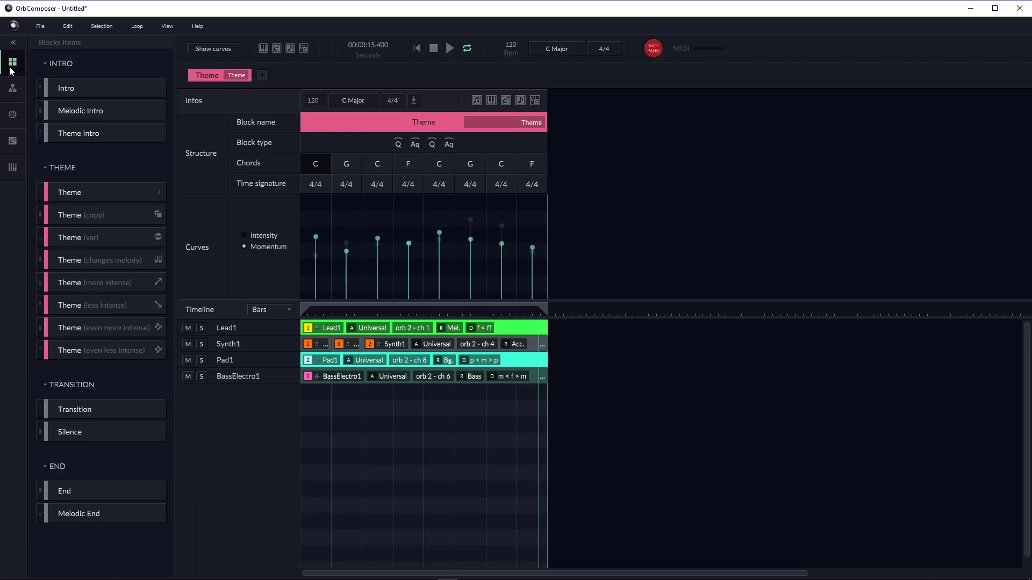
drag(67, 493, 633, 167)
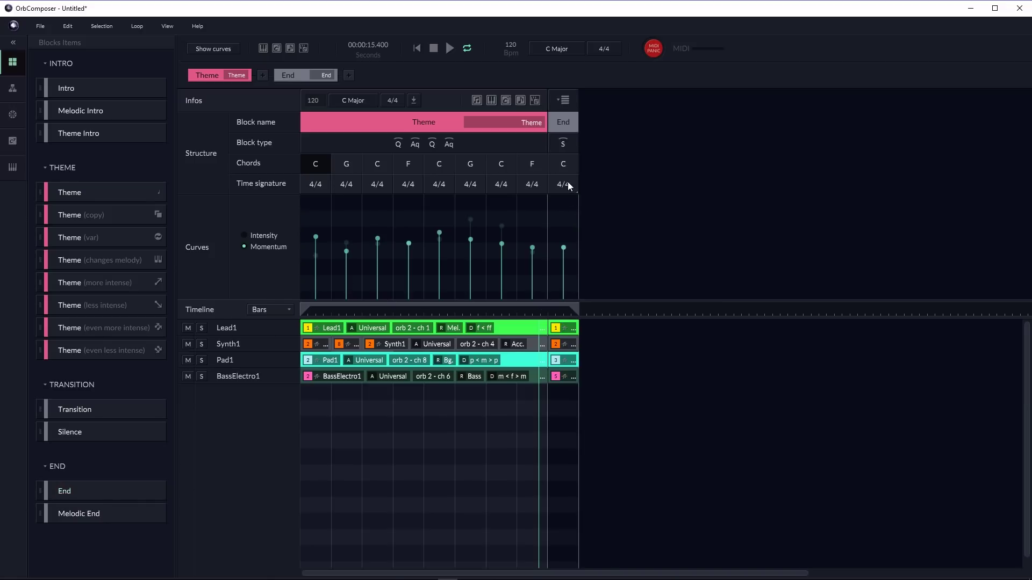
click(14, 88)
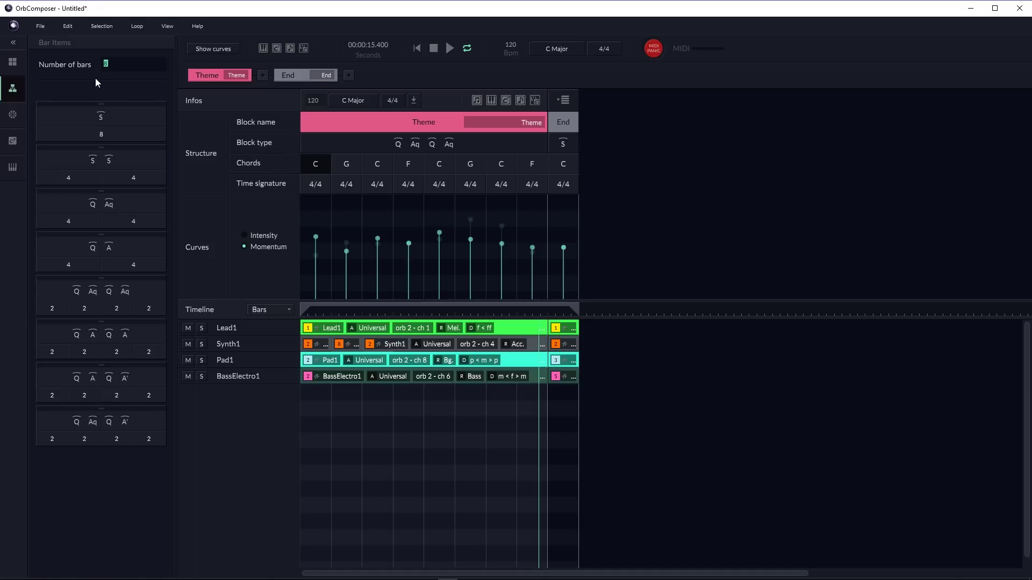
text(4)
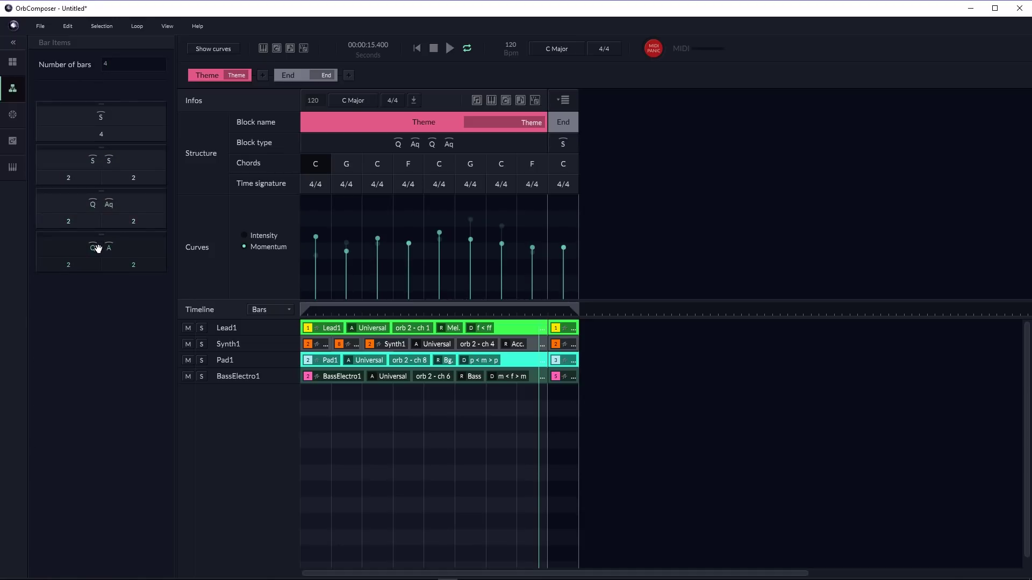
drag(99, 246, 565, 124)
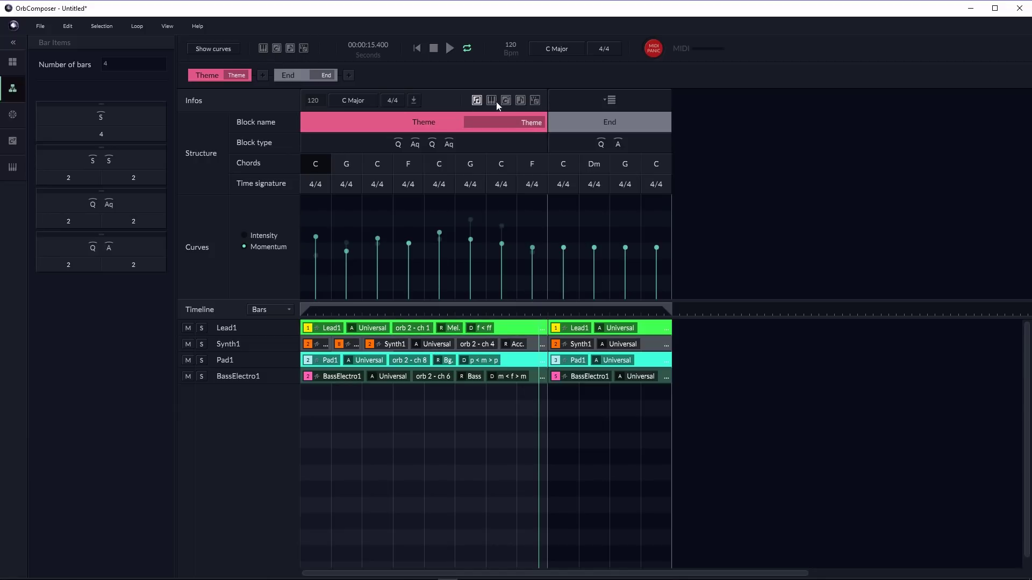
Shape the End block's Momentum and Intensity curves so both fall steadily from bar to bar.
click(611, 100)
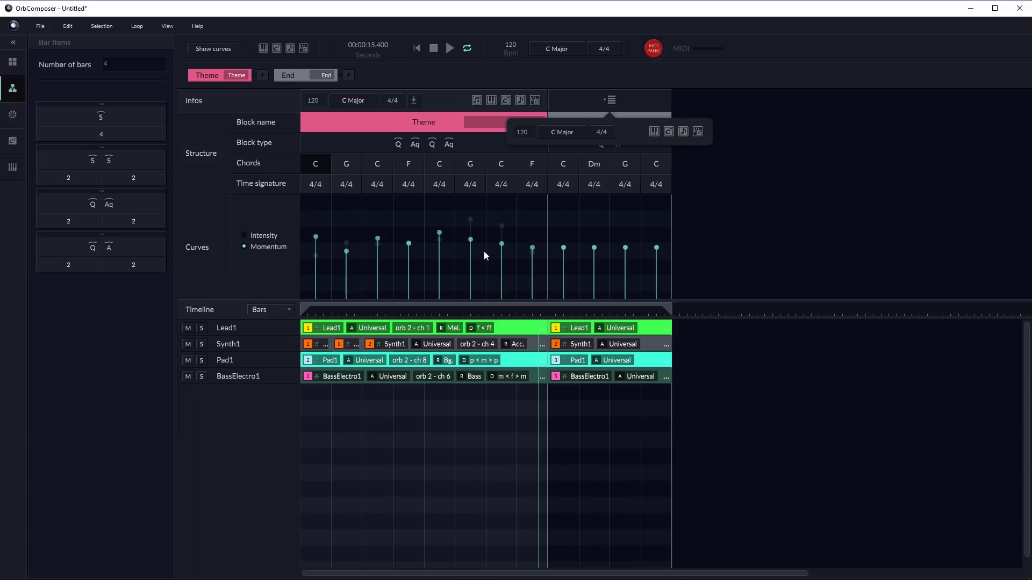
drag(564, 249, 564, 256)
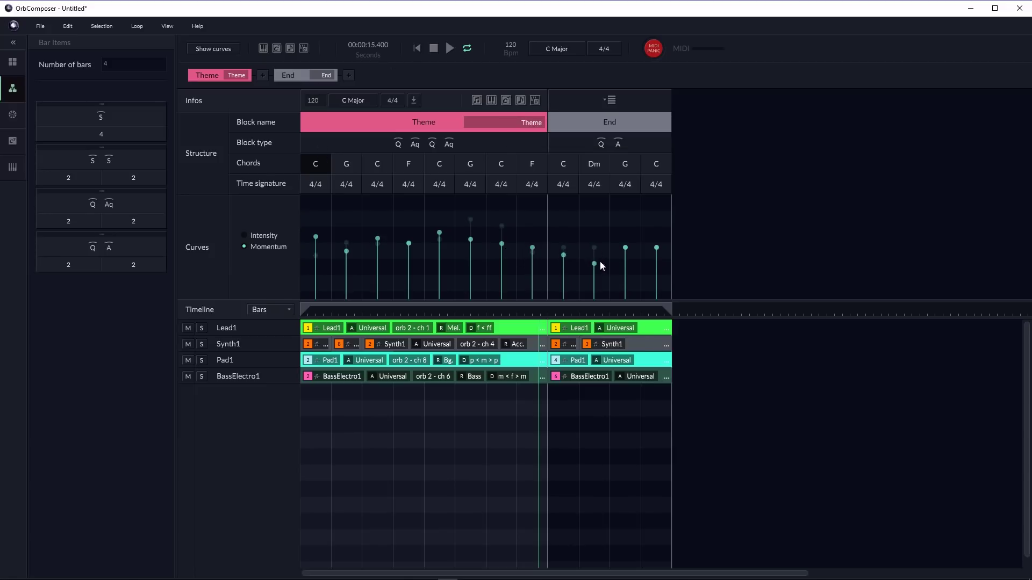
drag(625, 247, 656, 267)
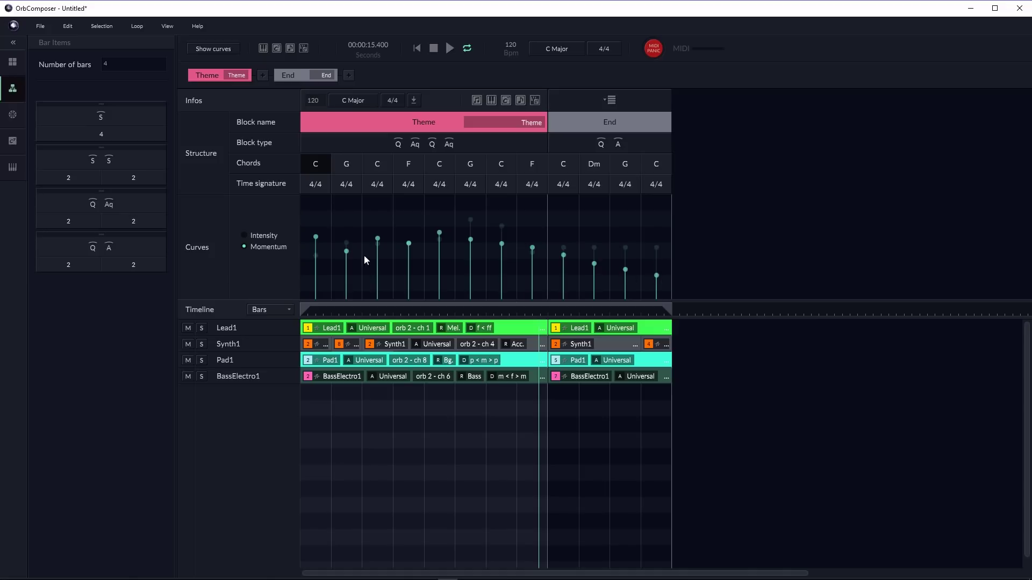
click(246, 237)
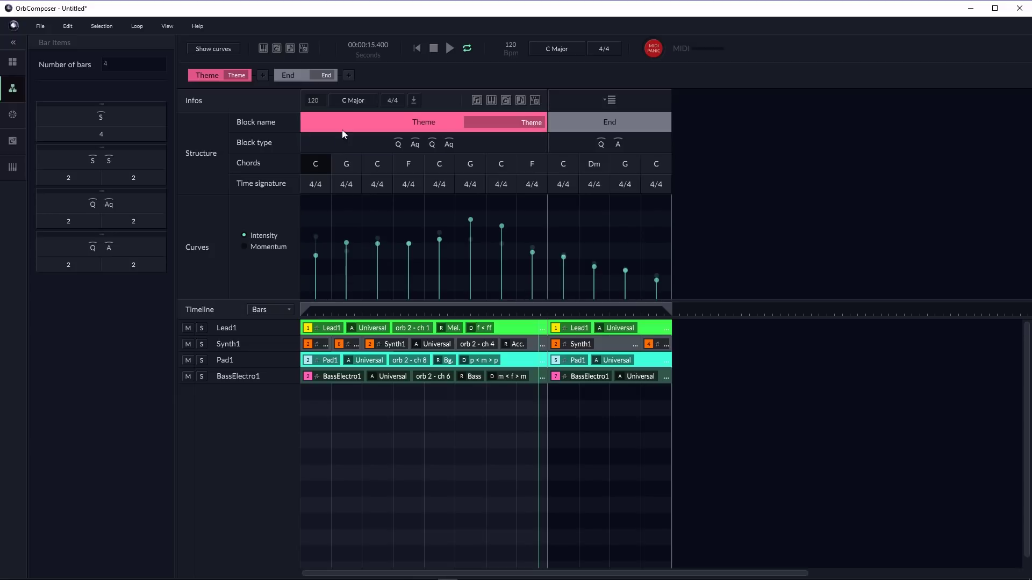
Return the playhead to the start, regenerate the whole composition for all blocks, and play it.
click(311, 309)
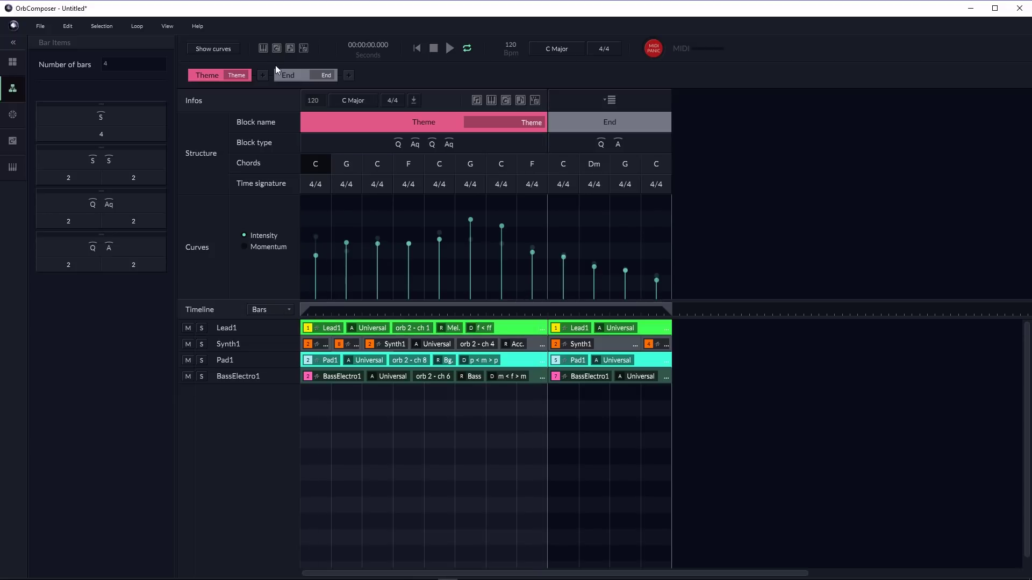
click(304, 47)
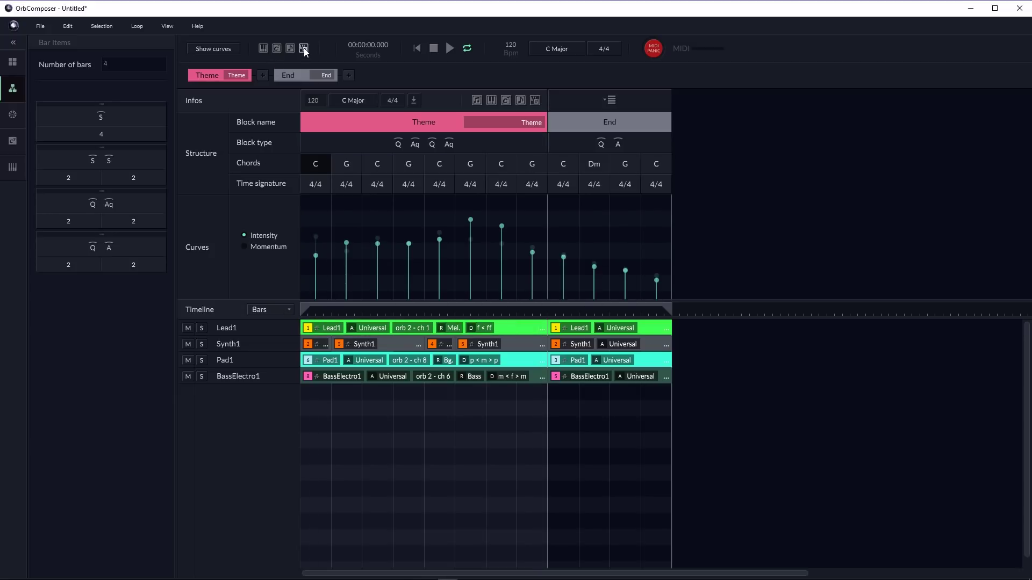
click(446, 49)
Create a new composition from the Orchestral music template, discarding the changes to the untitled electro project.
click(13, 25)
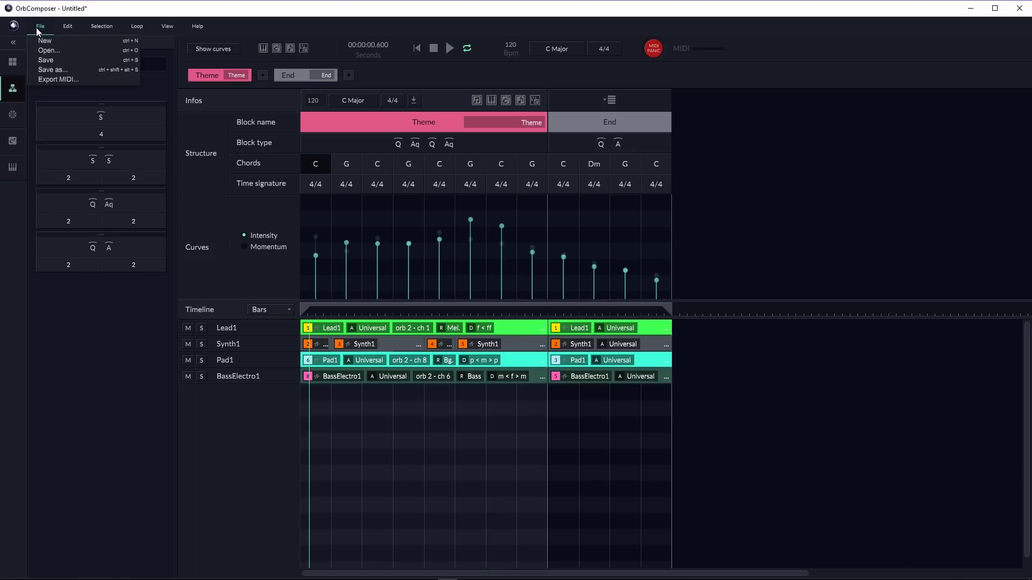
click(45, 40)
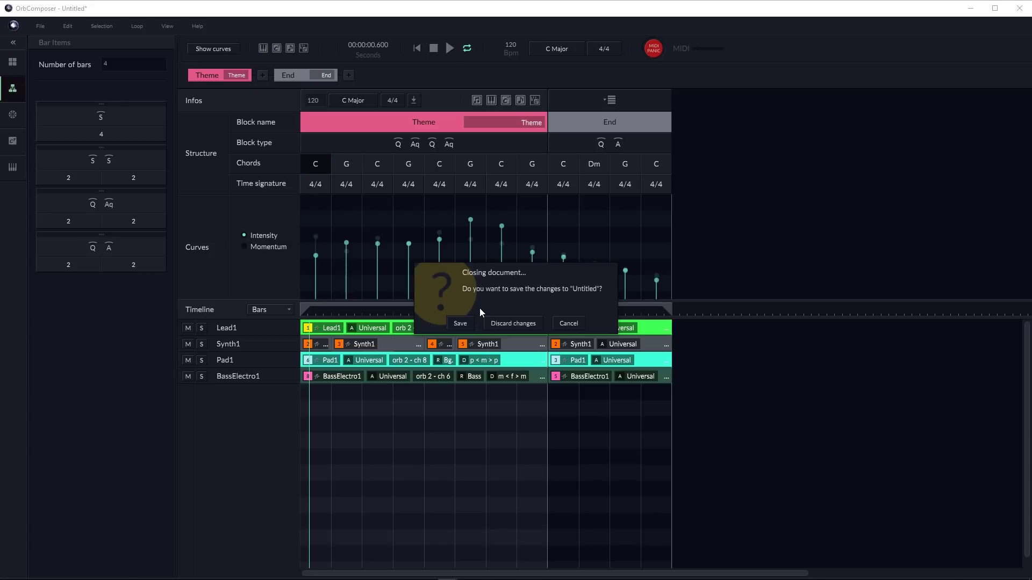
click(507, 323)
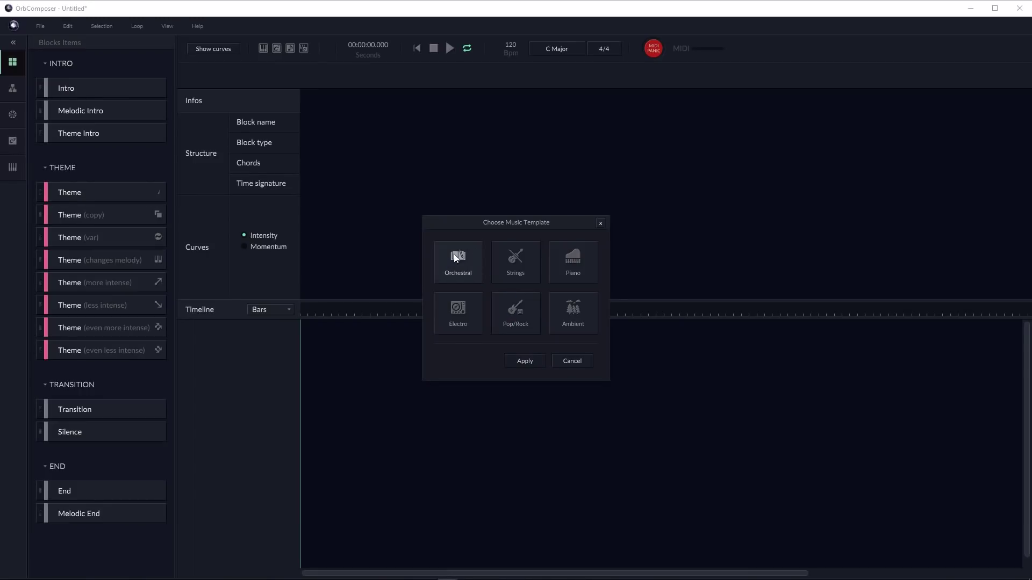
double_click(457, 256)
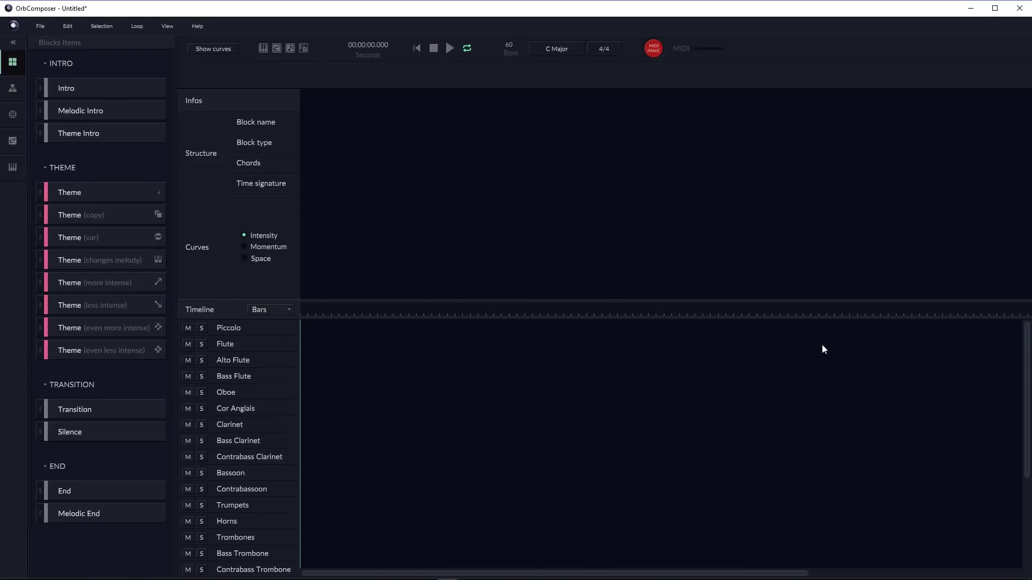
Add a Theme block to the empty orchestral composition and give it an eight-bar single S structure.
drag(1020, 386, 1006, 344)
drag(69, 194, 353, 157)
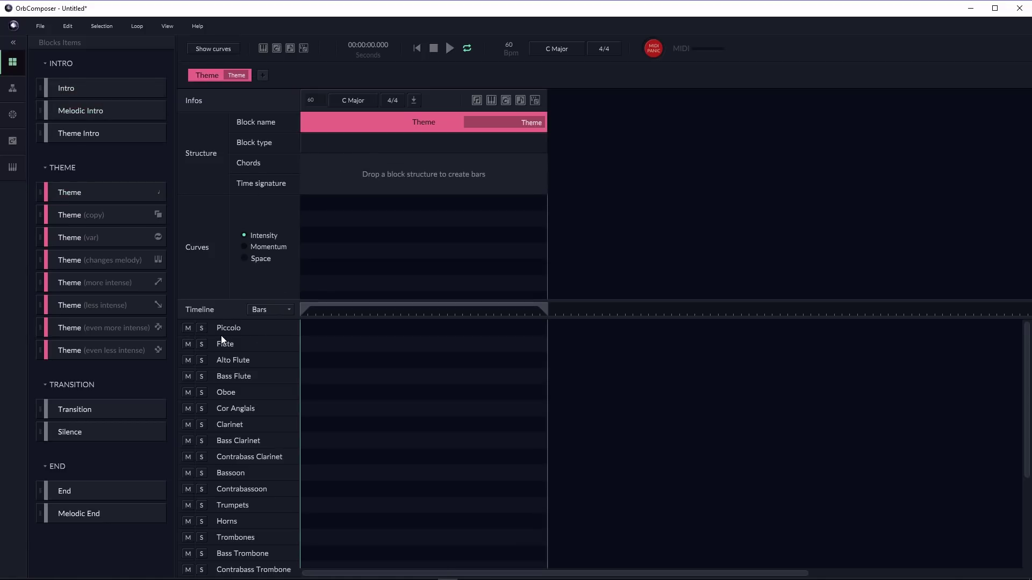
click(13, 88)
drag(65, 114, 351, 146)
Apply the native Space chord progression C – F# – C – F# to the first four bars of the Theme block.
click(13, 114)
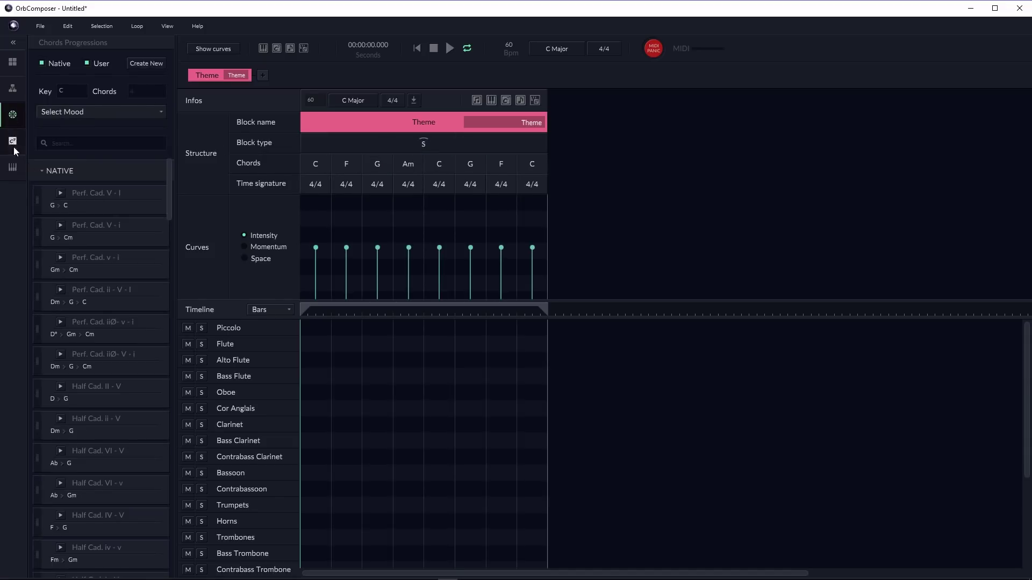
scroll(142, 349, down, 6)
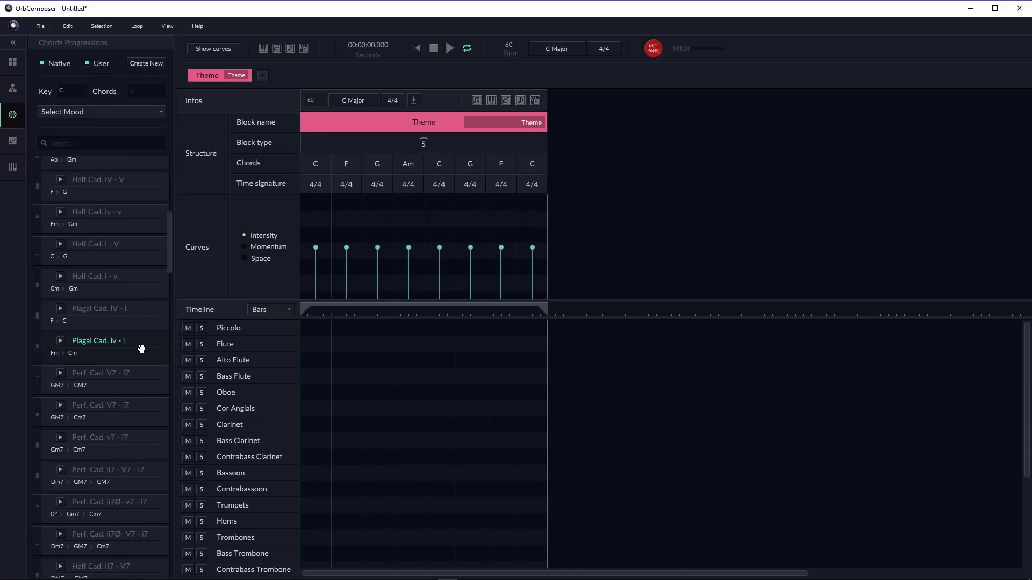
scroll(141, 350, down, 10)
drag(80, 386, 407, 175)
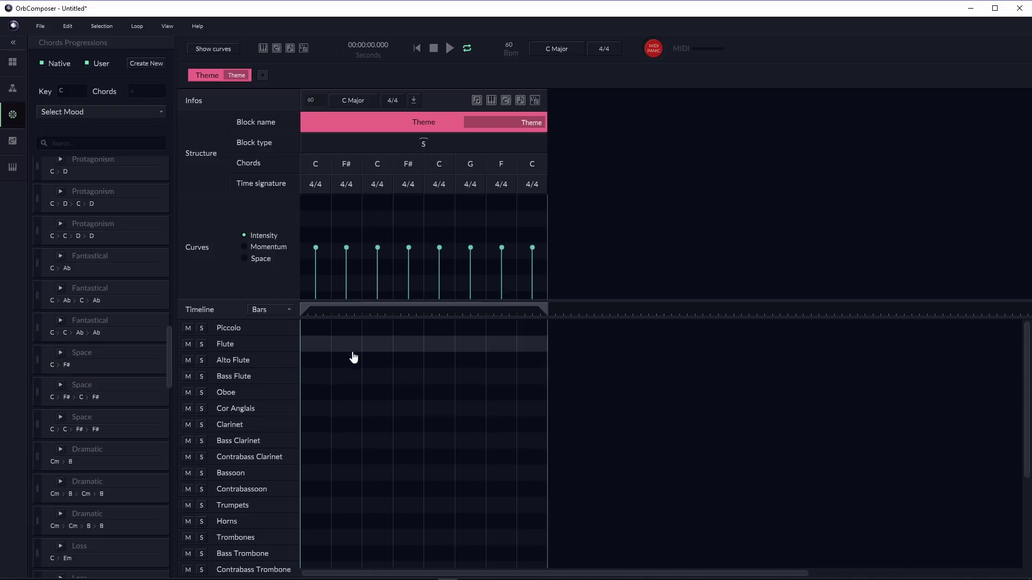
Add a Piccolo clip to the Theme block and vary the Intensity and Momentum curves, raising bar 2's Momentum to the maximum.
click(333, 331)
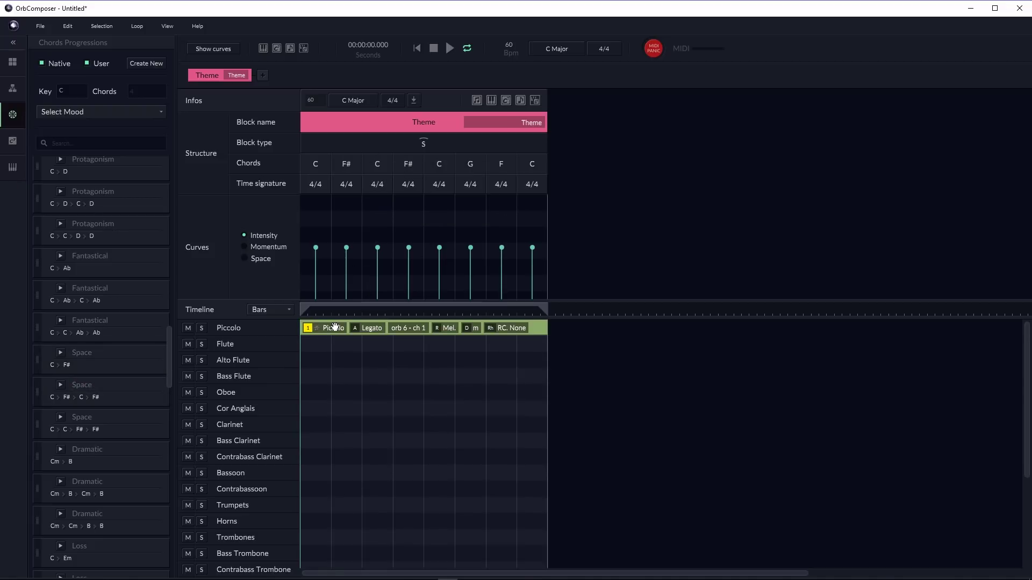
double_click(370, 330)
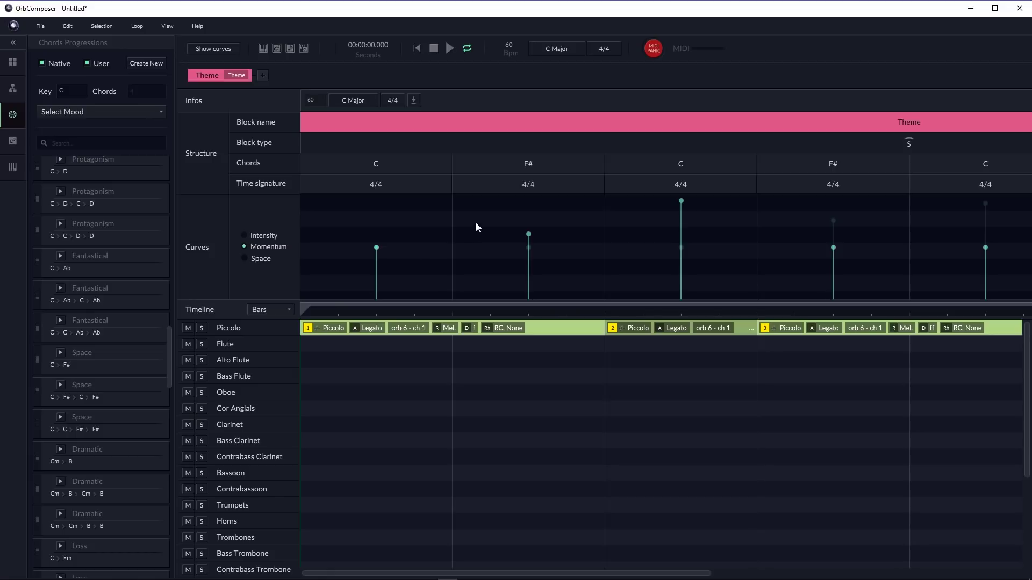
drag(529, 234, 529, 197)
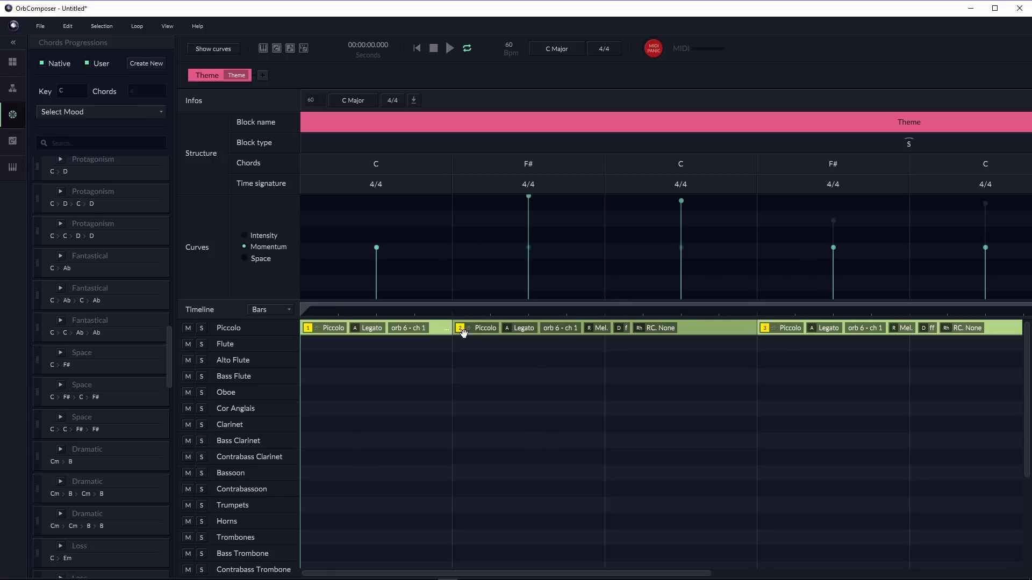
Add Flute clips to the Theme block and lock the first bar's Flute clip to the Long articulation.
click(388, 347)
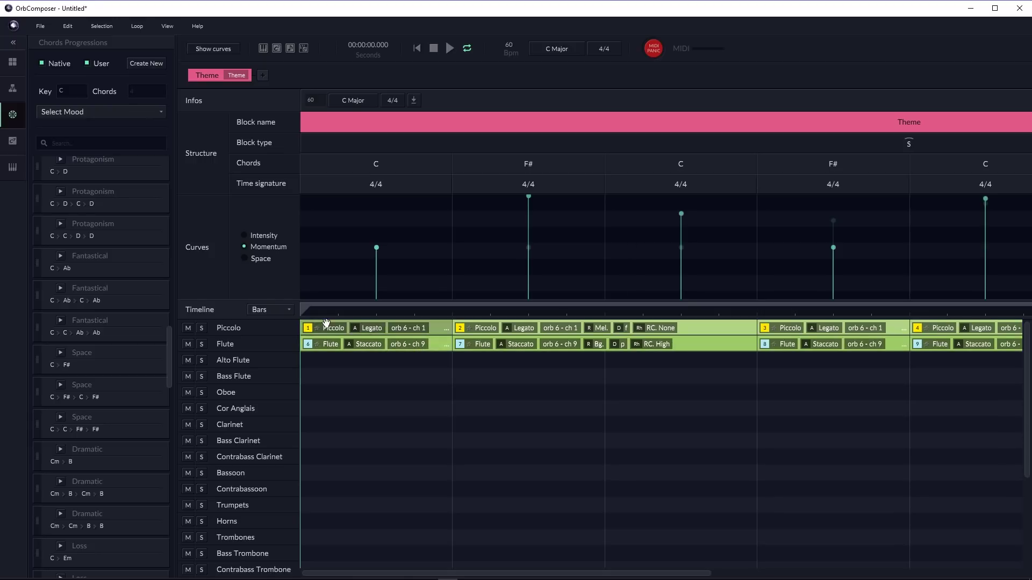
double_click(431, 348)
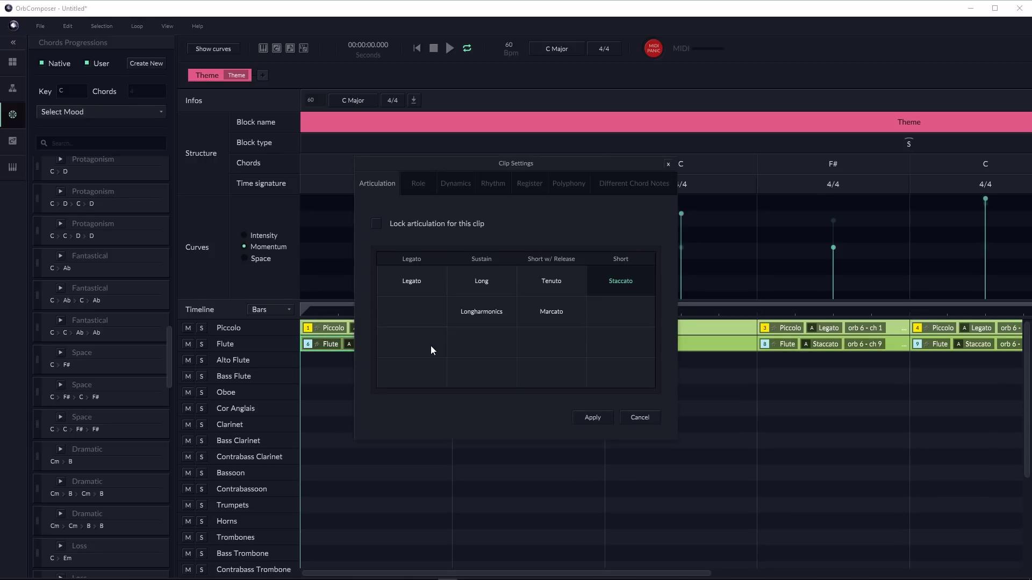
click(481, 281)
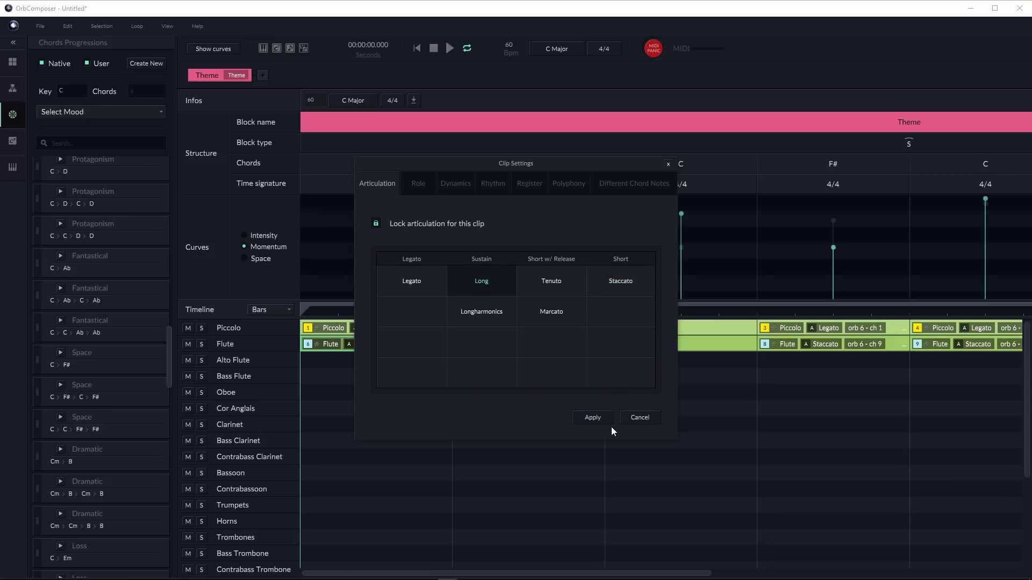
click(589, 418)
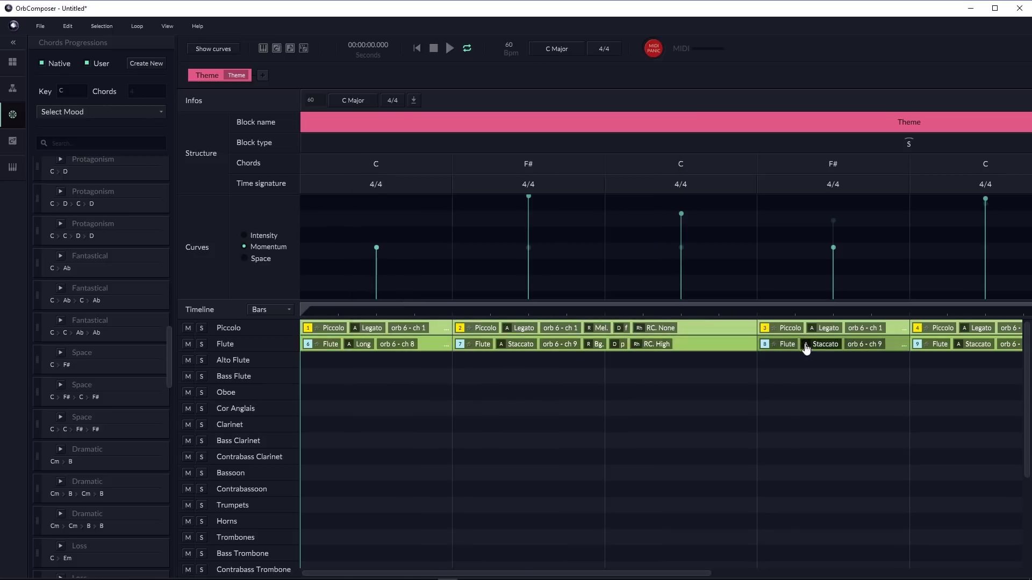
Set the articulation of the Flute clip in bar 4 to Legato.
double_click(889, 346)
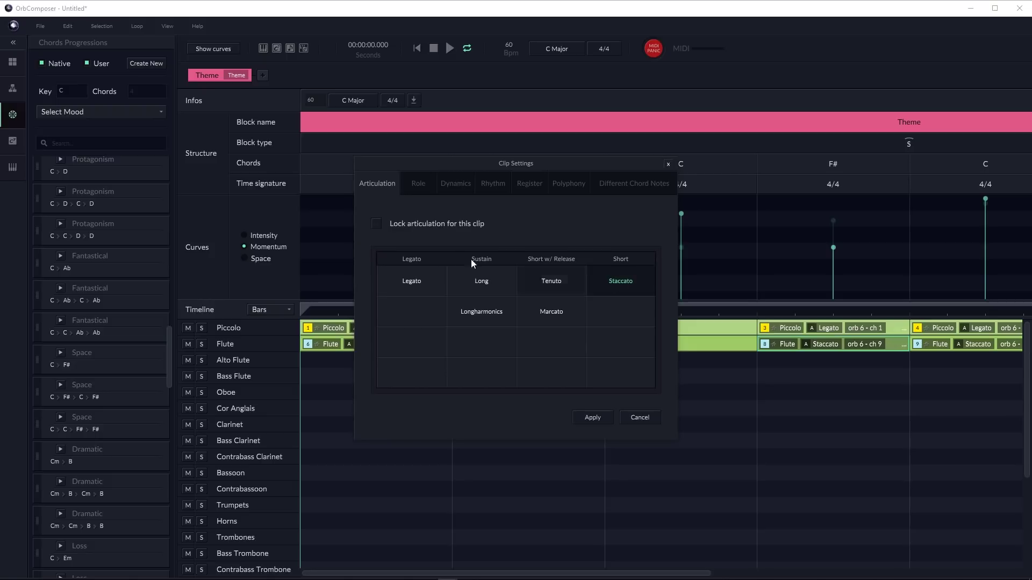
click(417, 281)
click(586, 416)
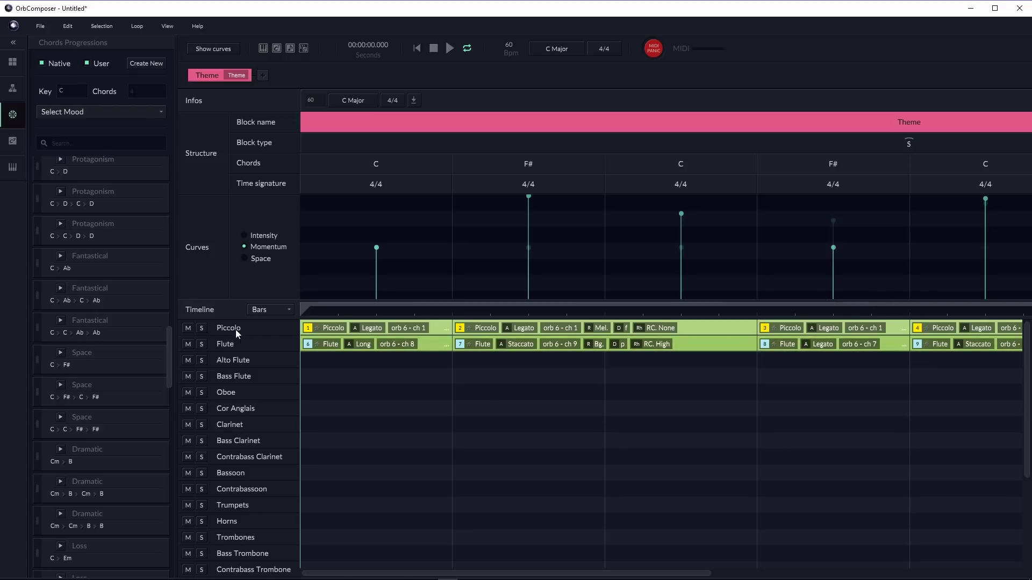
Look through the orchestral instrument list down to Double Bass and examine the articulation settings of the first Flute clip.
scroll(238, 371, down, 2)
scroll(245, 457, down, 1)
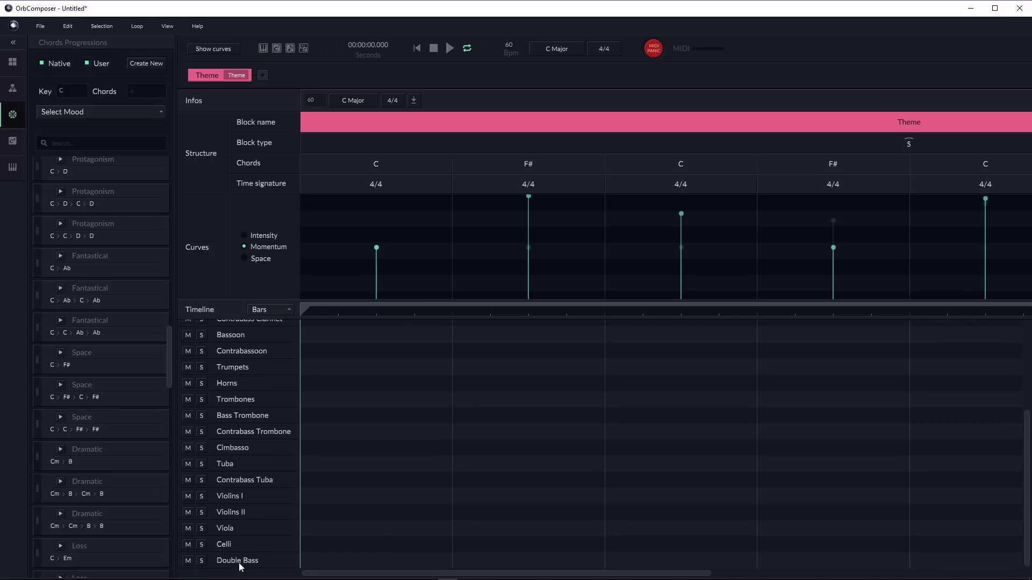
scroll(249, 488, up, 5)
scroll(248, 419, down, 1)
scroll(246, 347, up, 1)
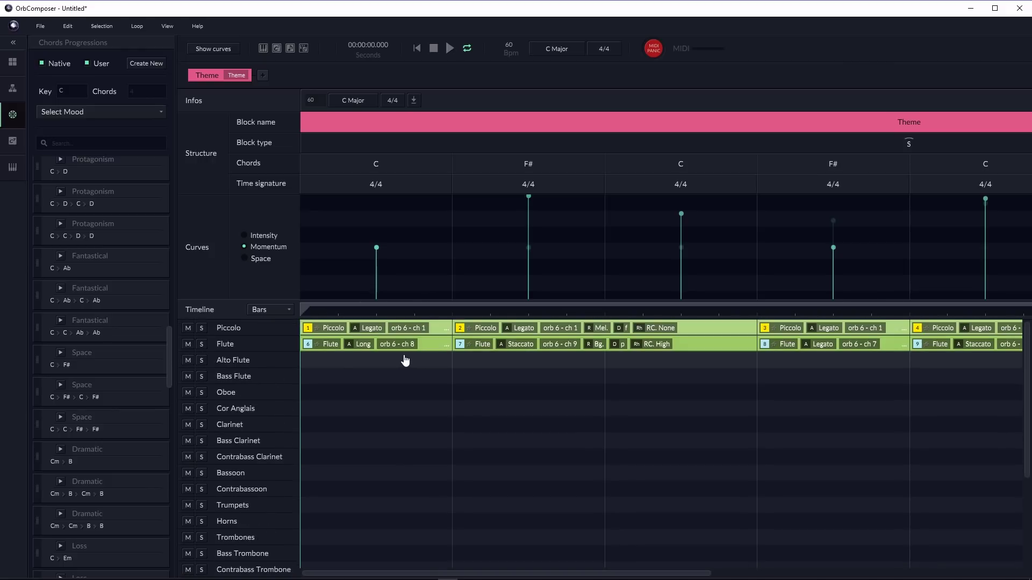
double_click(438, 345)
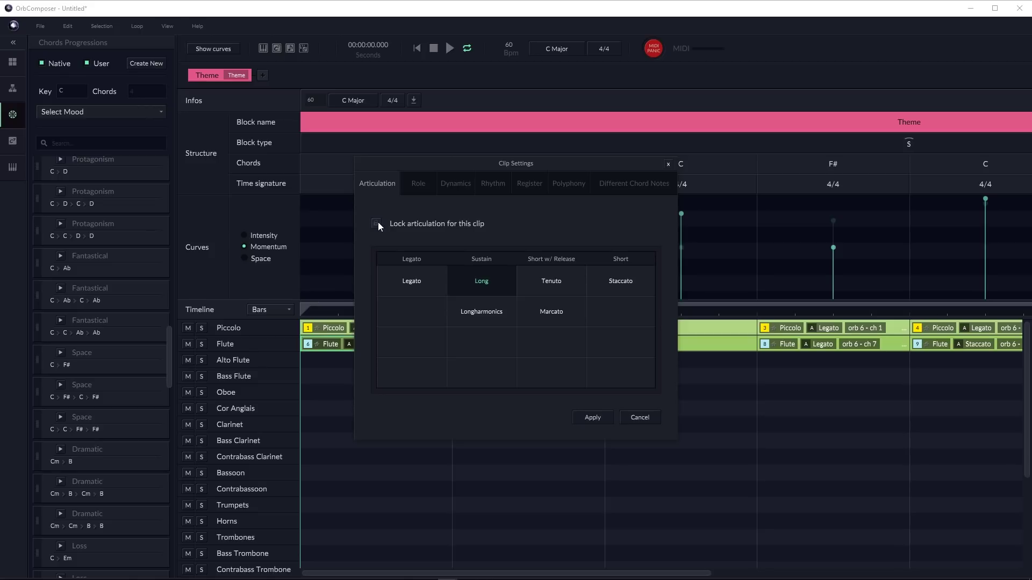
click(668, 164)
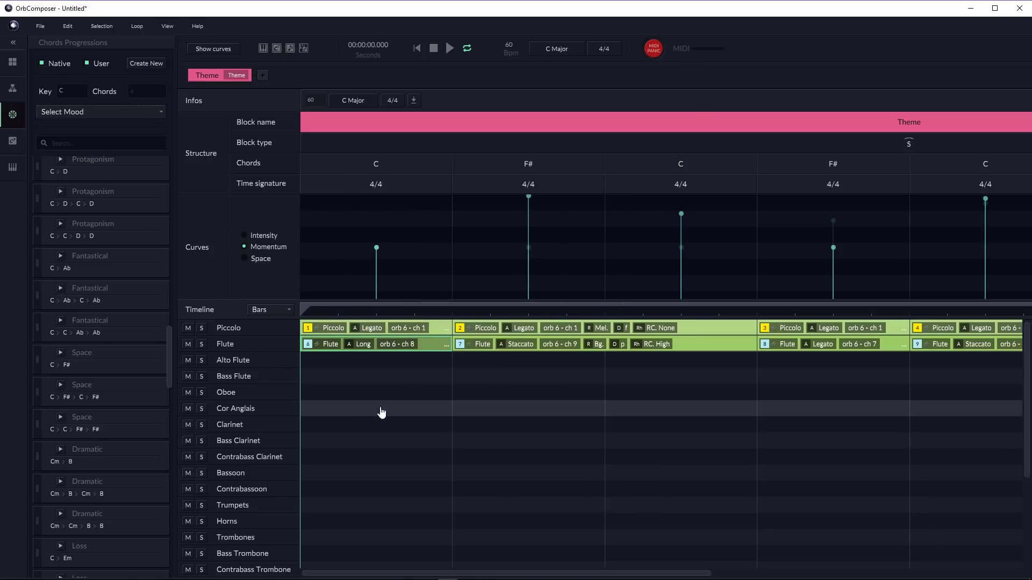
Add a Trumpets clip to the Theme block and view its available articulations without changing them.
click(360, 510)
double_click(595, 507)
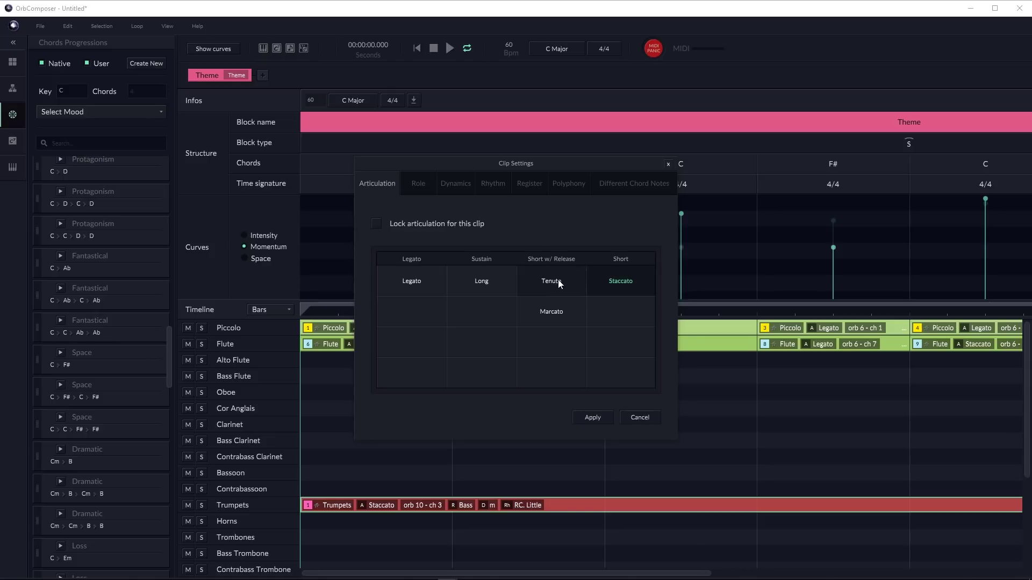
click(668, 164)
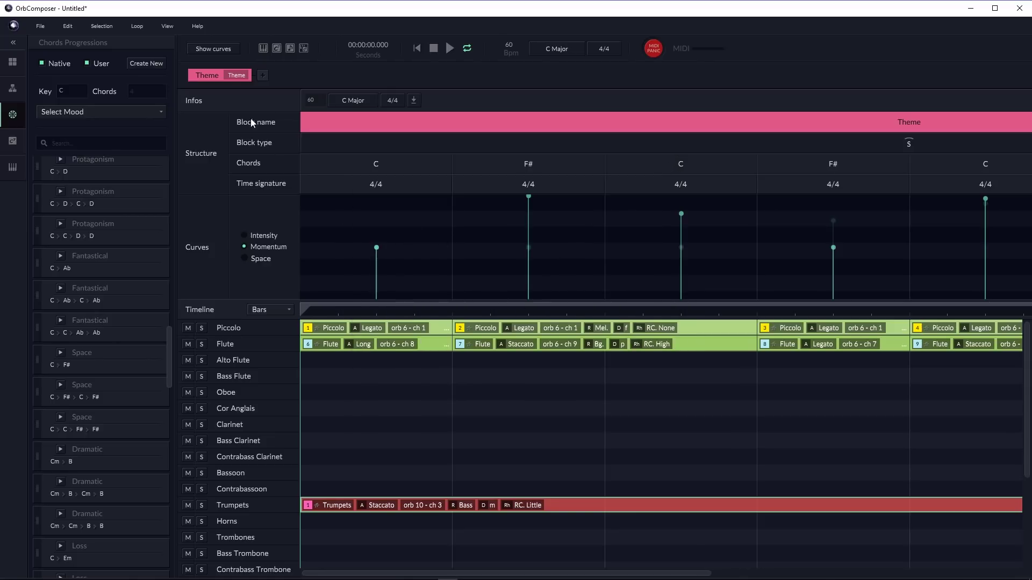
Show the library of block items for the composition.
click(12, 64)
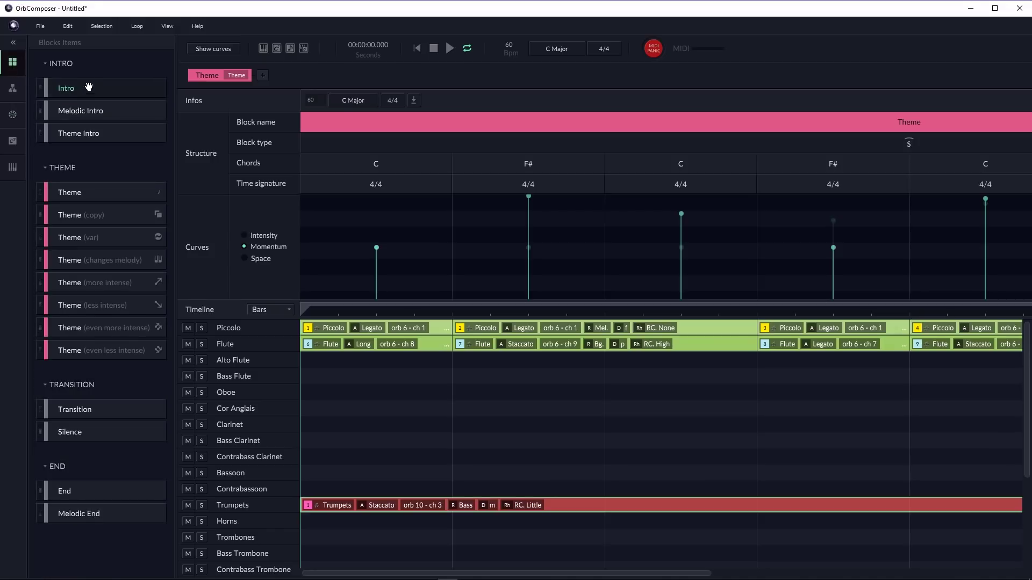